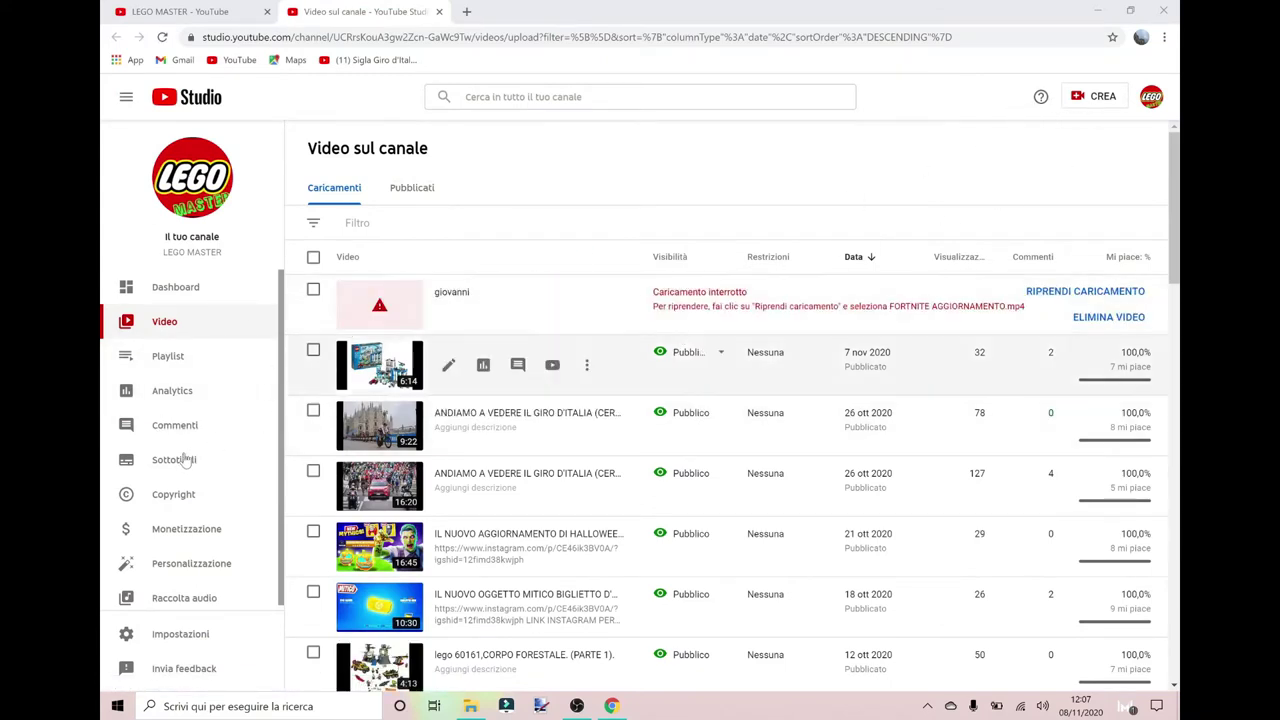
Step: View the channel's analytics overview and return to the list of channel videos
left_click(203, 391)
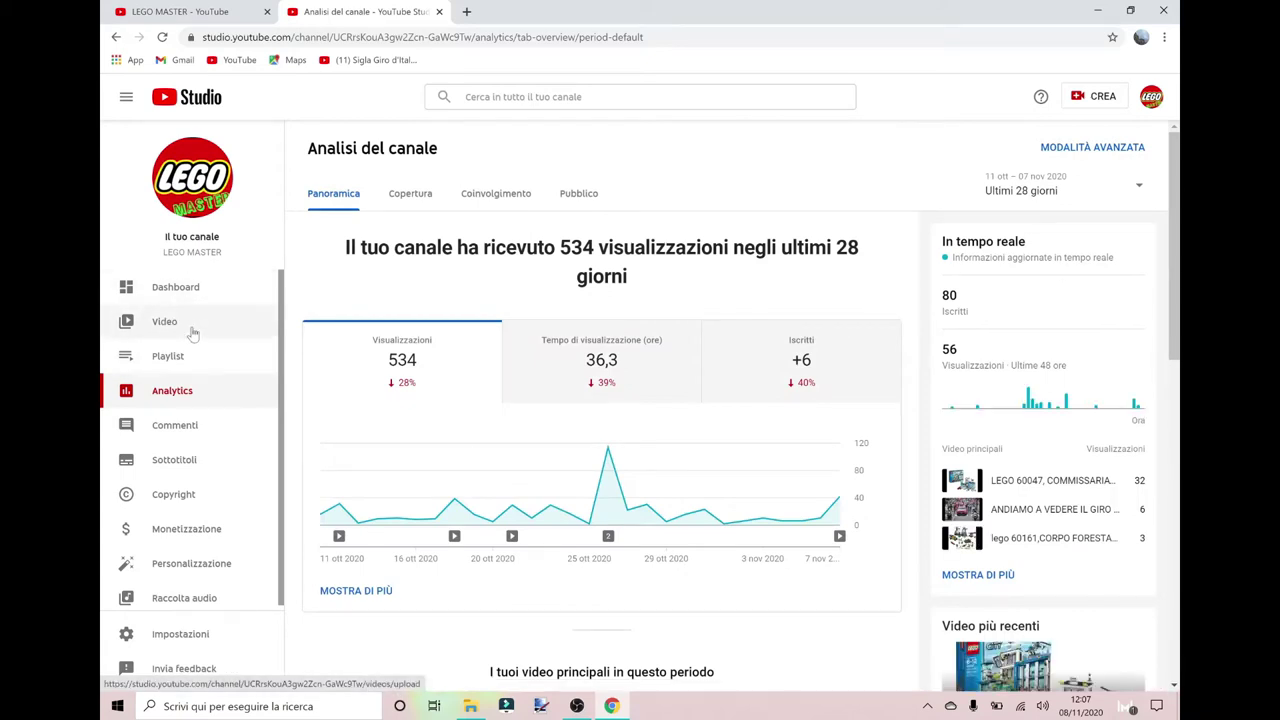
left_click(181, 317)
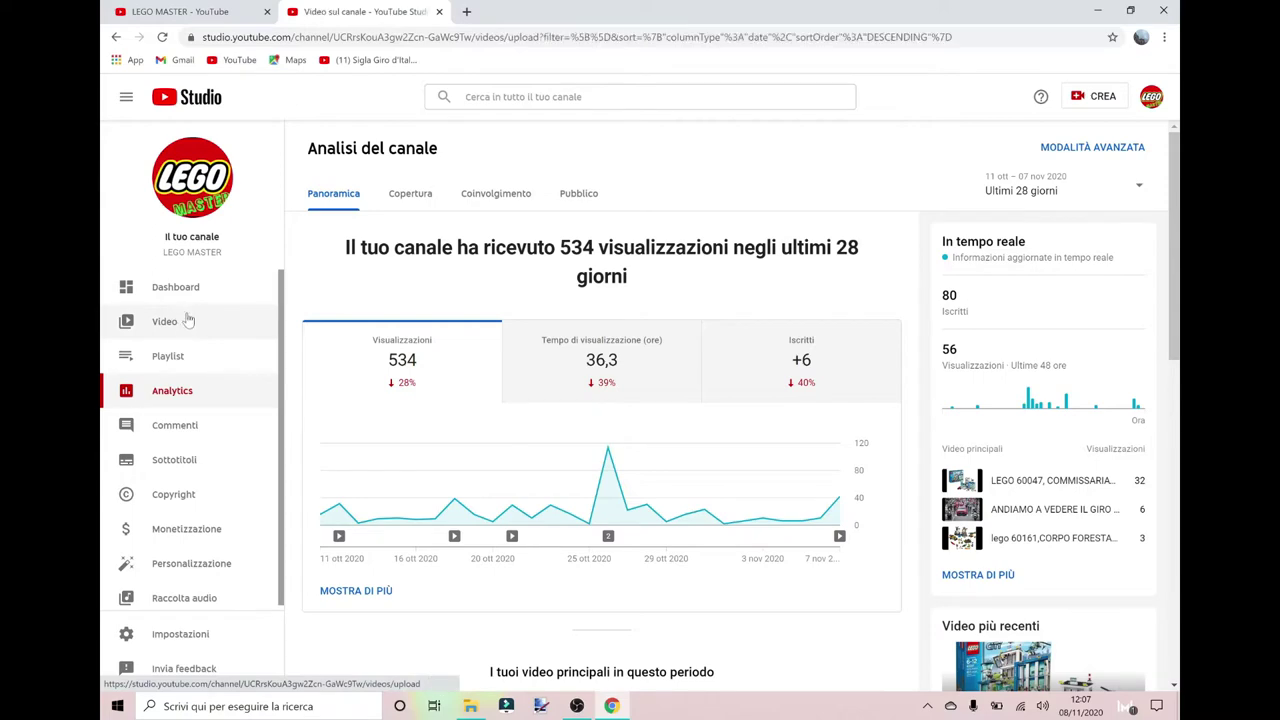
left_click(1085, 99)
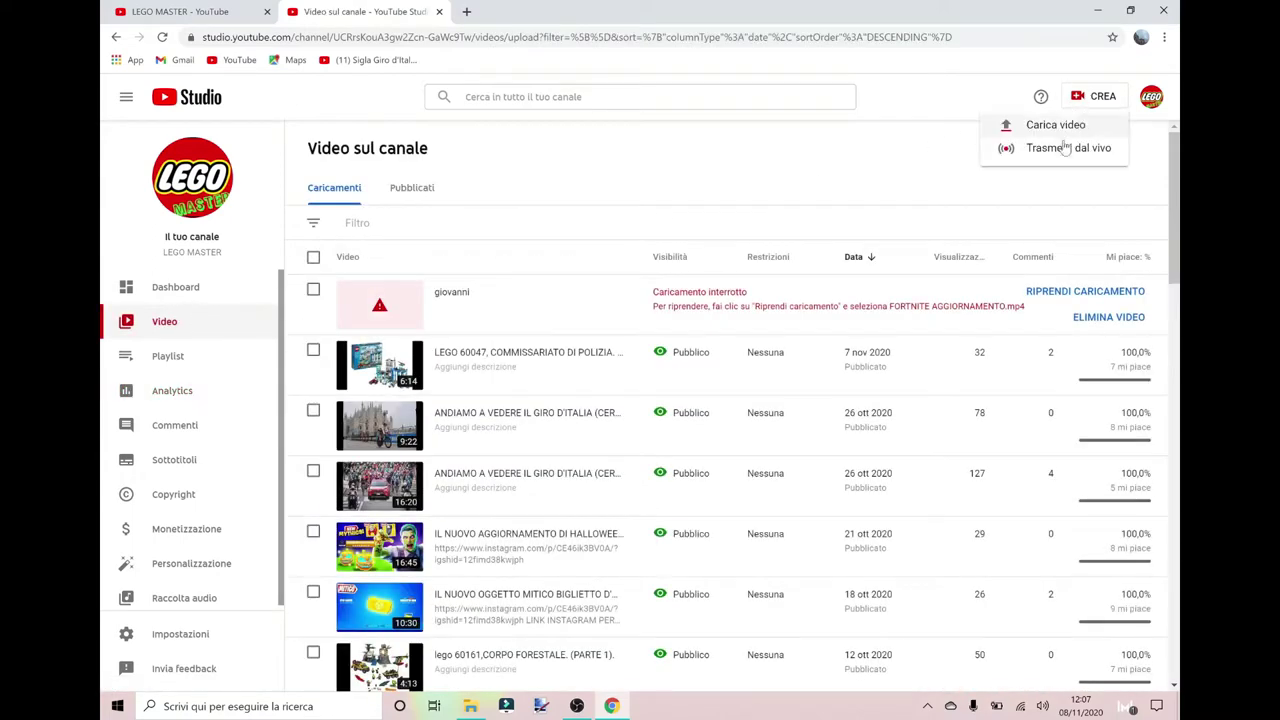
left_click(1065, 148)
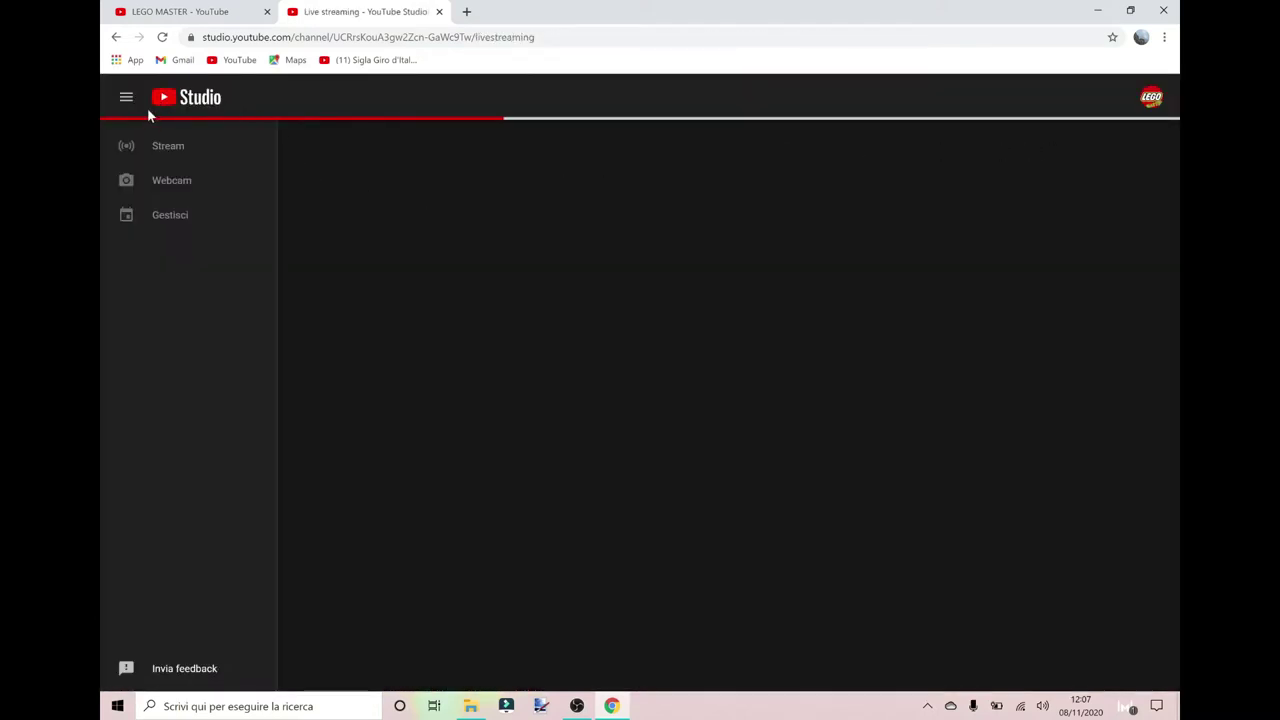
left_click(116, 37)
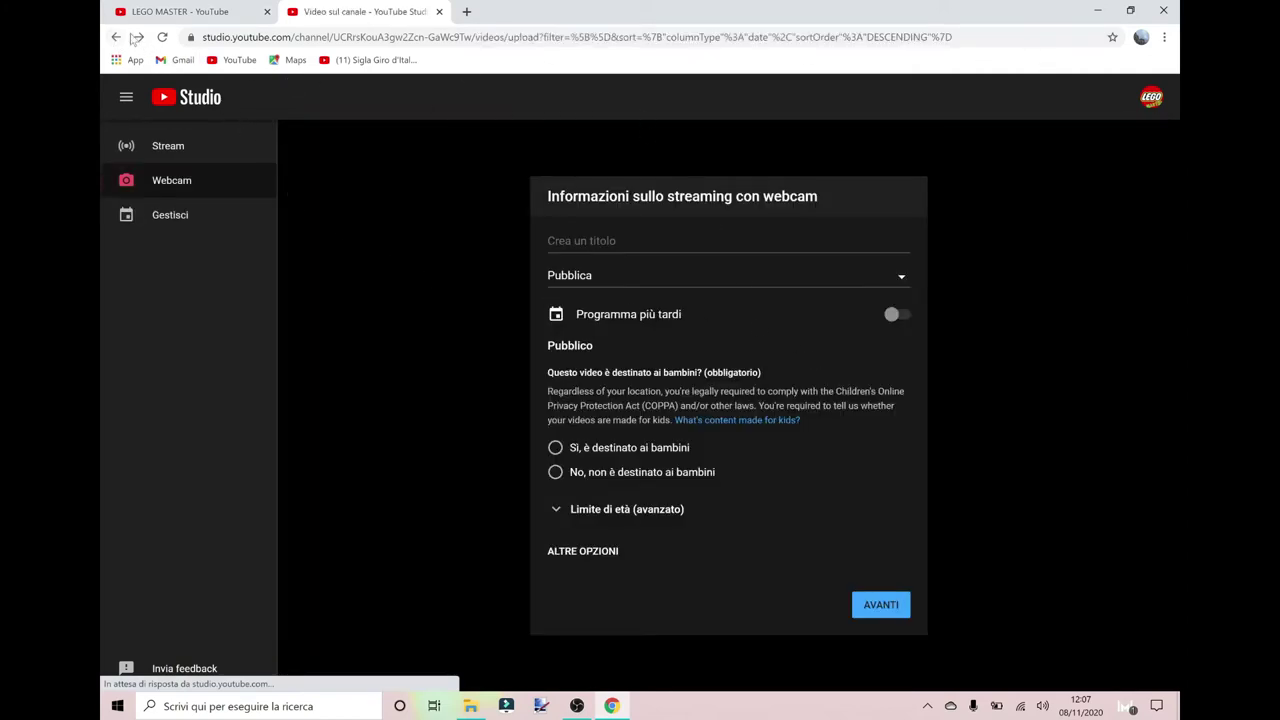
left_click(116, 37)
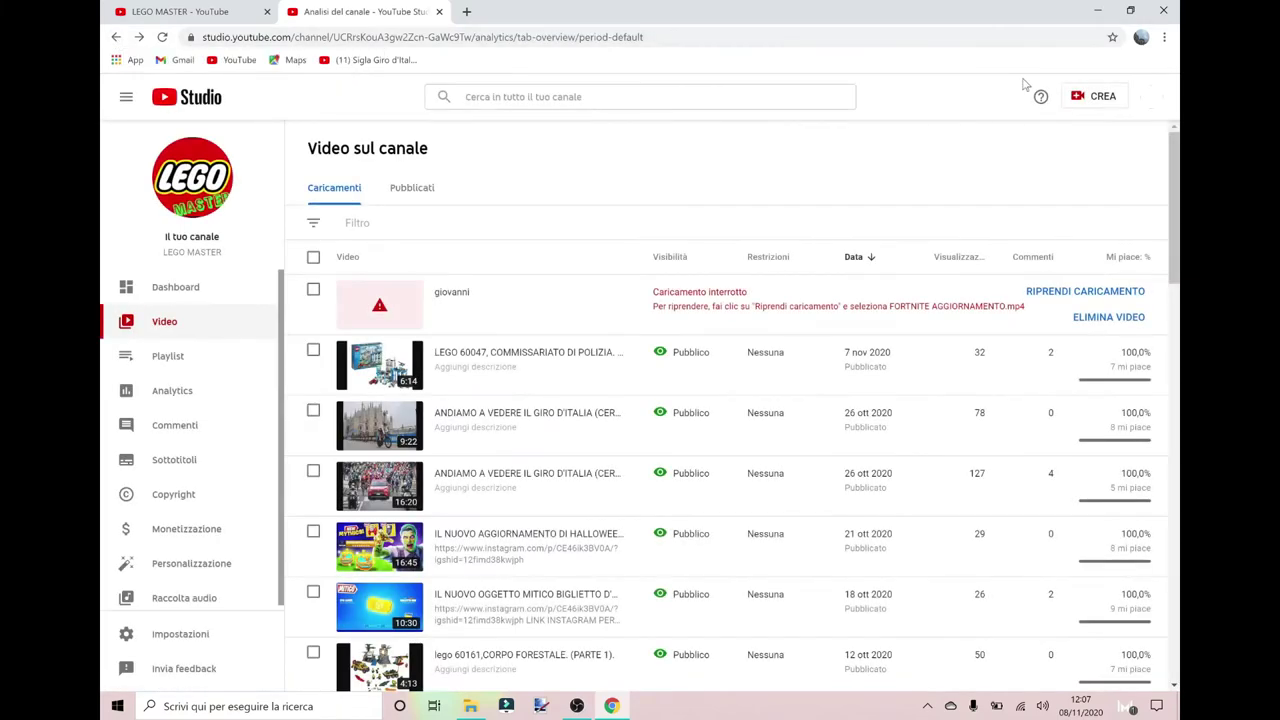
Step: Start a new video upload with the file FORTNITE AGGIORNAMENTO from the Output folder
left_click(1088, 100)
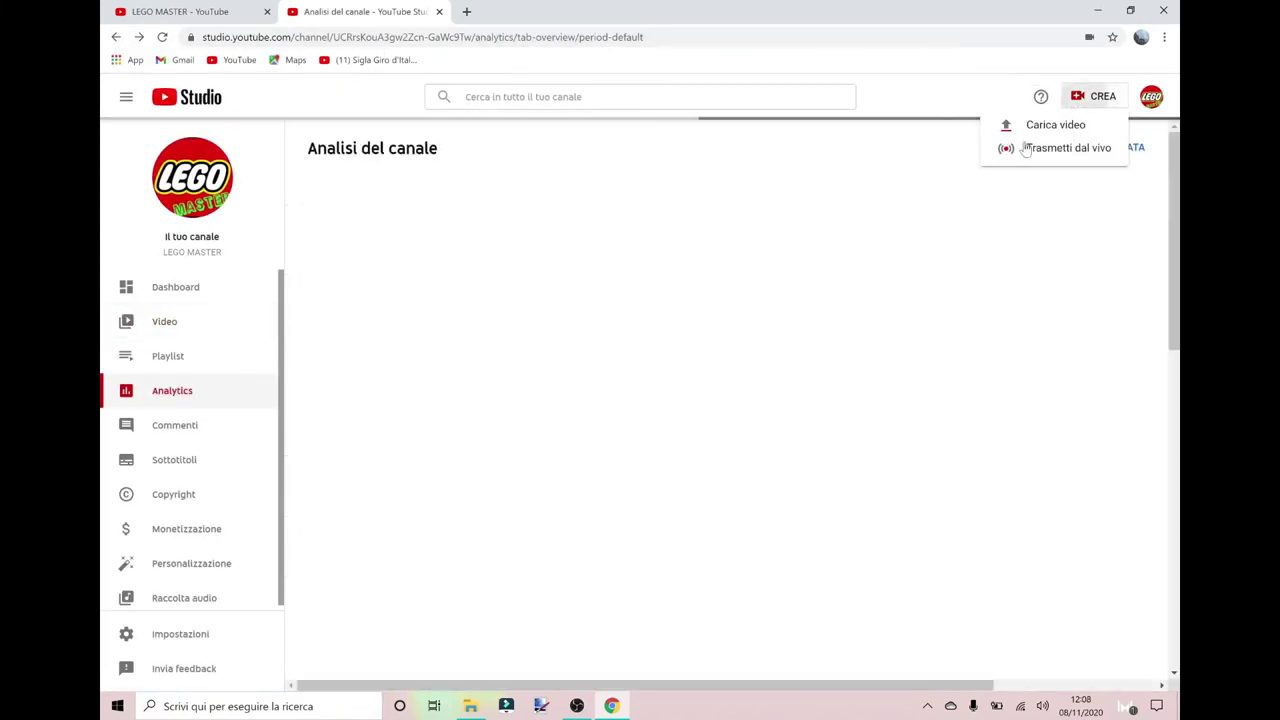
left_click(1028, 128)
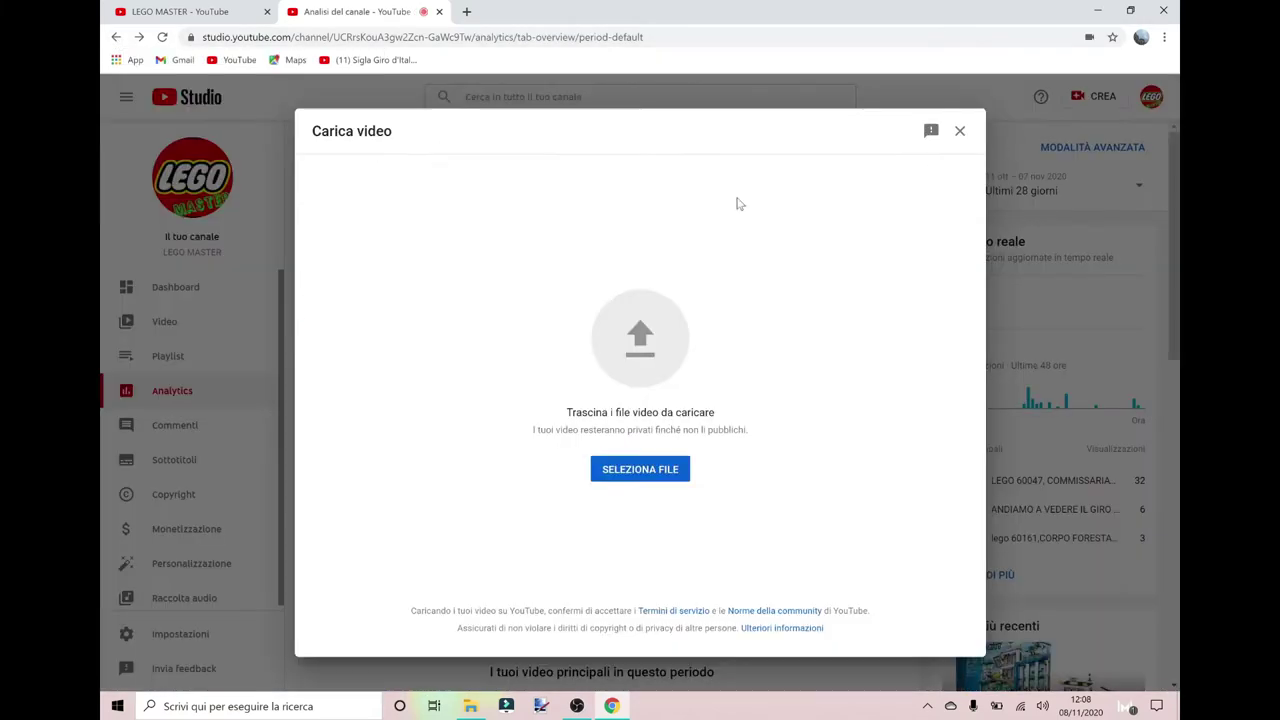
left_click(655, 476)
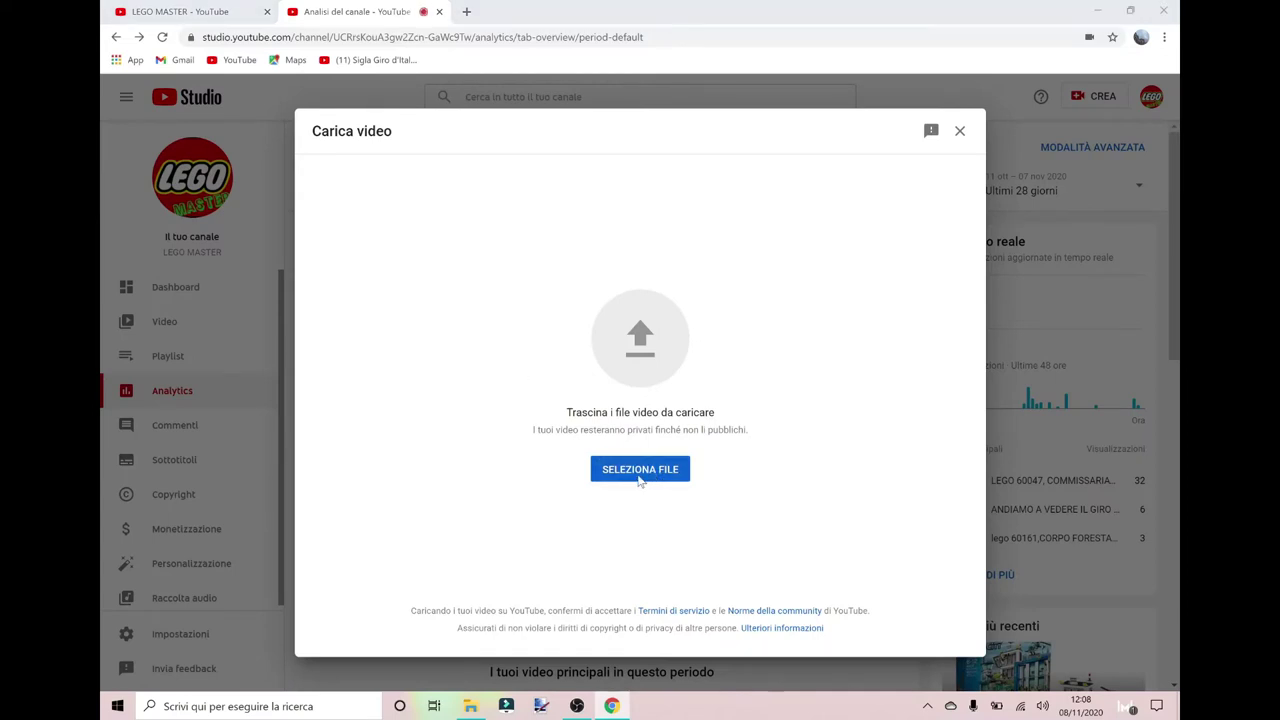
scroll(140, 125, "up", 2)
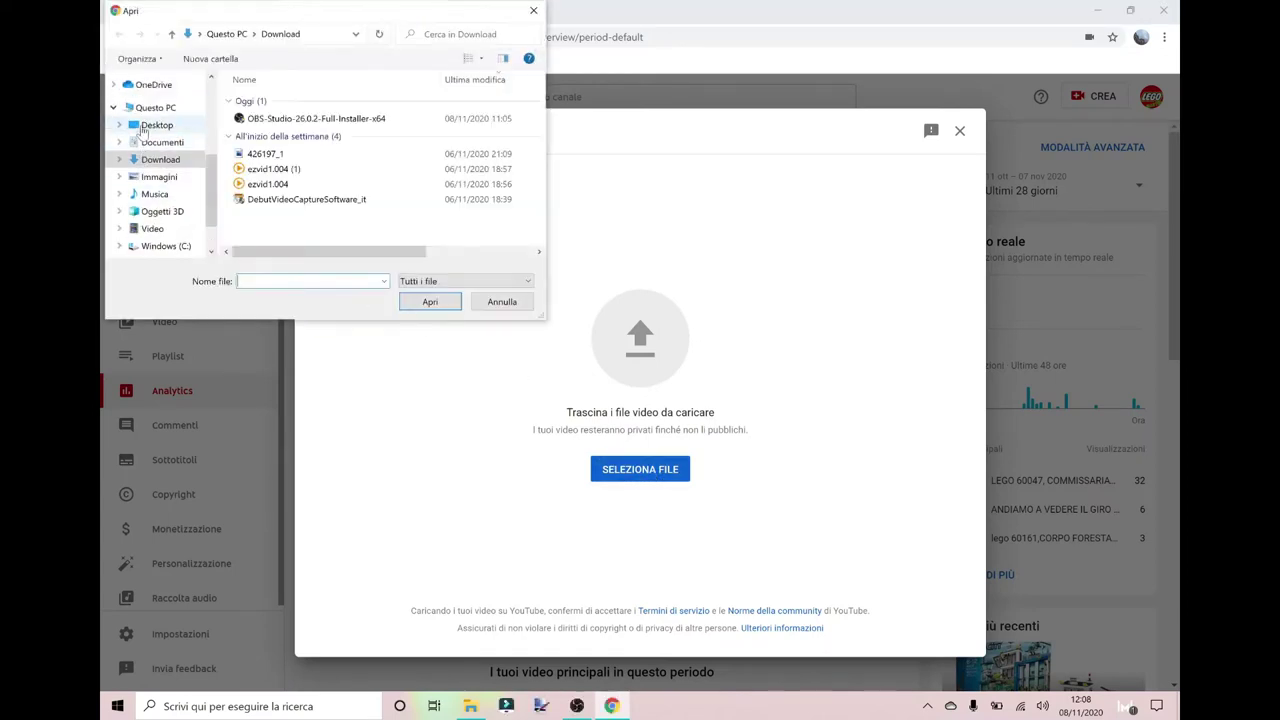
scroll(140, 125, "up", 1)
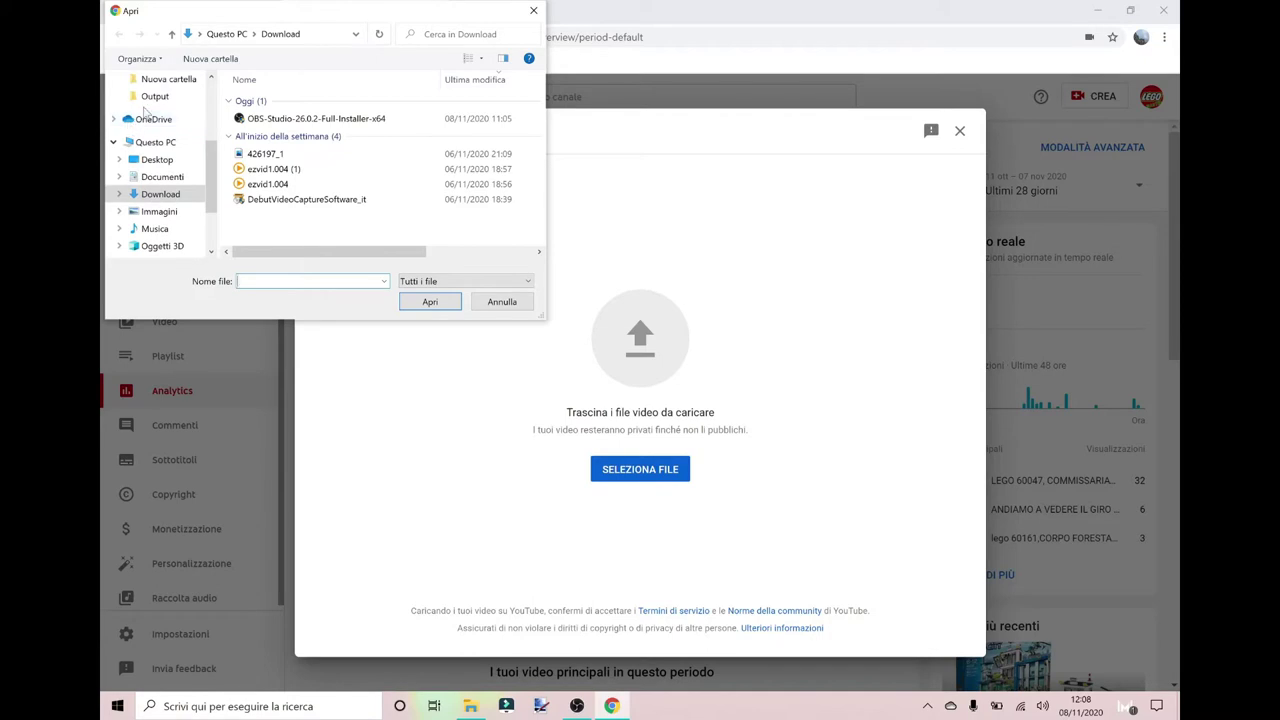
left_click(152, 98)
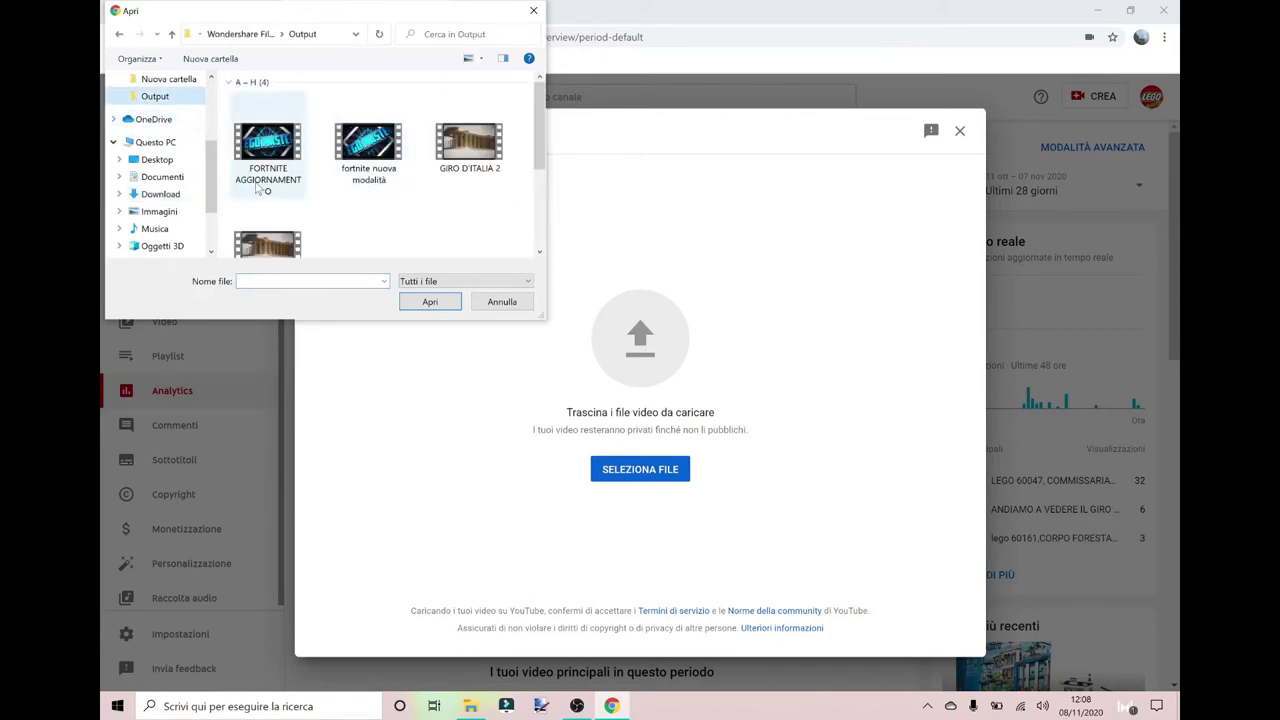
left_click(283, 165)
left_click(449, 302)
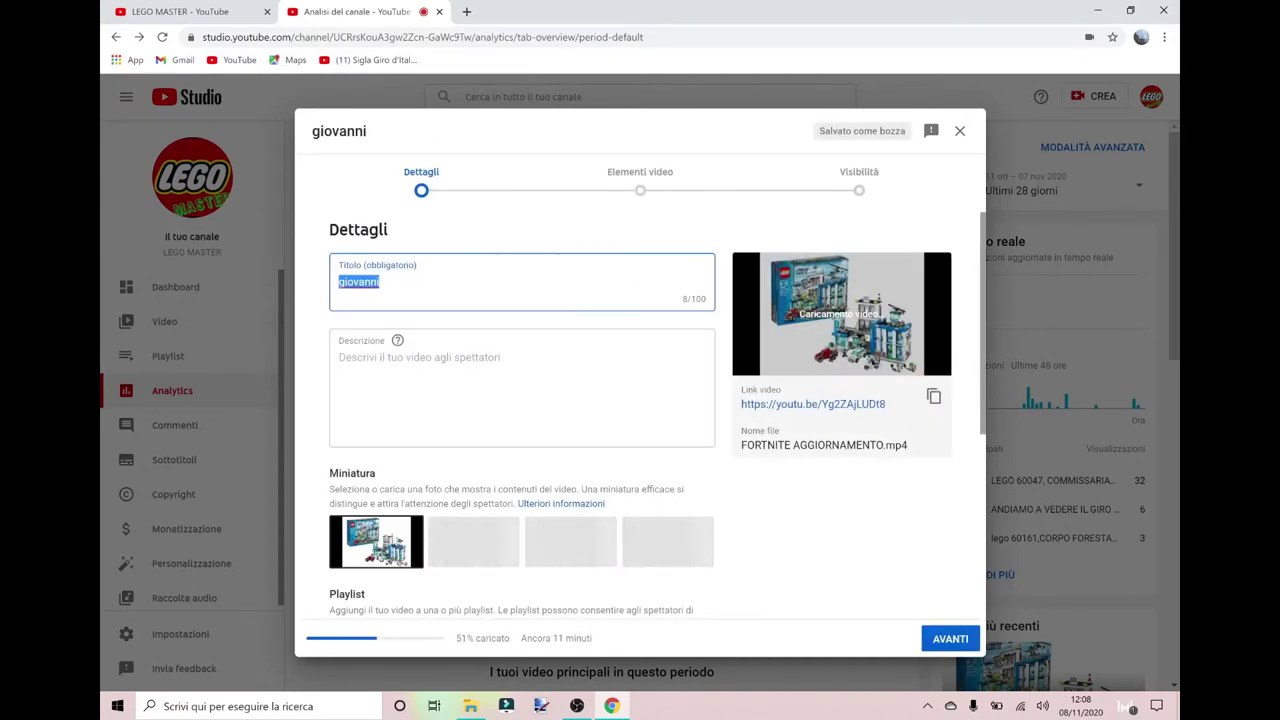
Step: Clear the video's required title and enter a person's first name in lowercase as the title
key("End")
key("BackSpace")
key("BackSpace")
key("BackSpace")
key("BackSpace")
key("BackSpace")
key("BackSpace")
key("BackSpace")
key("BackSpace")
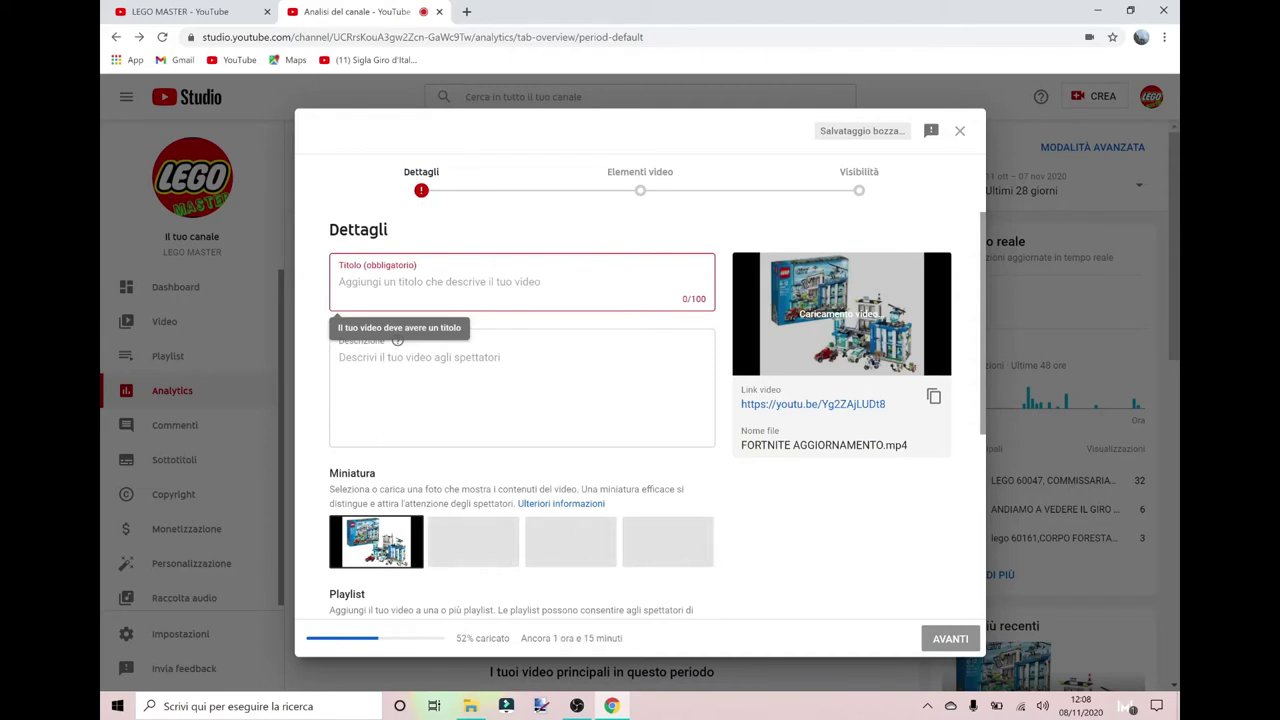
type("g")
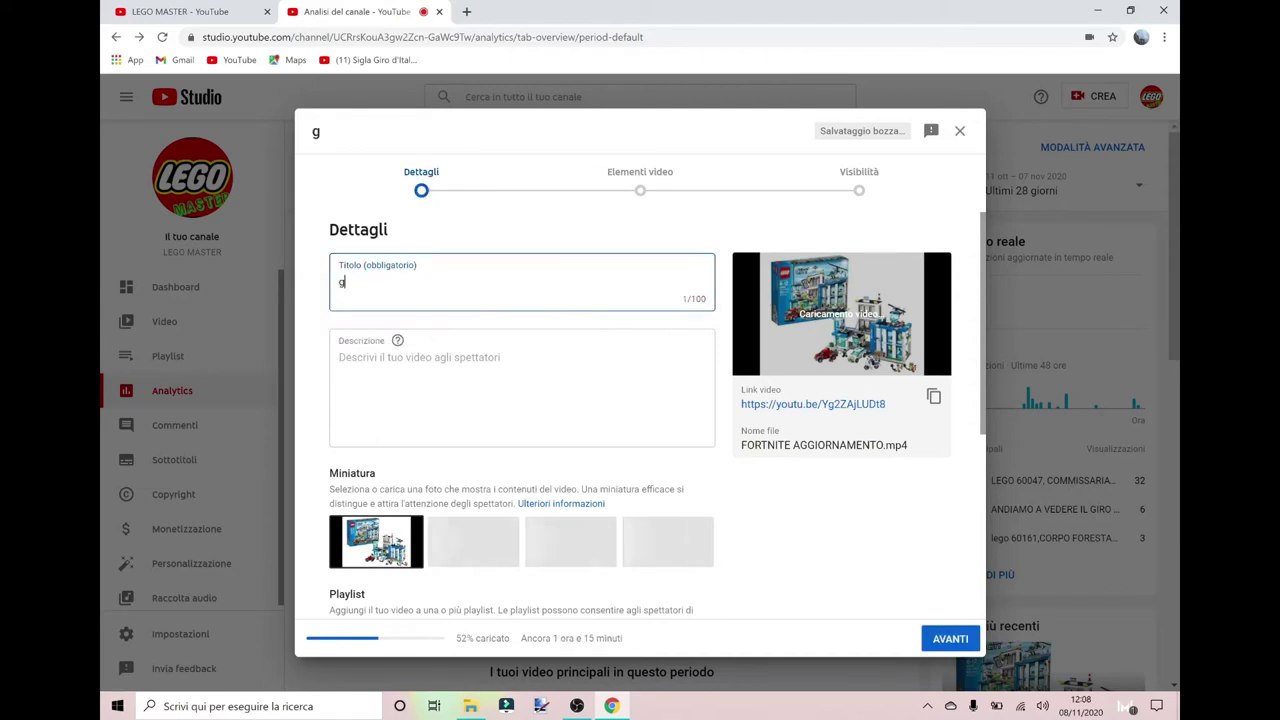
type("iovanni")
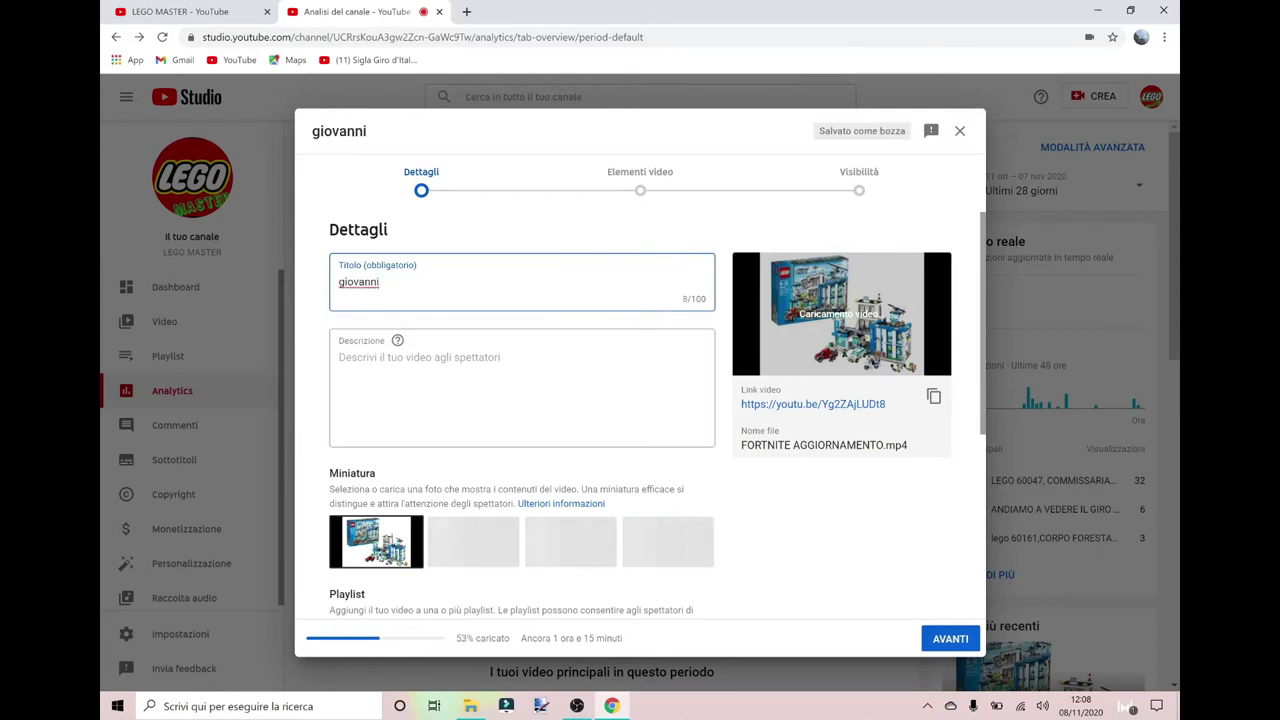
scroll(394, 363, "down", 1)
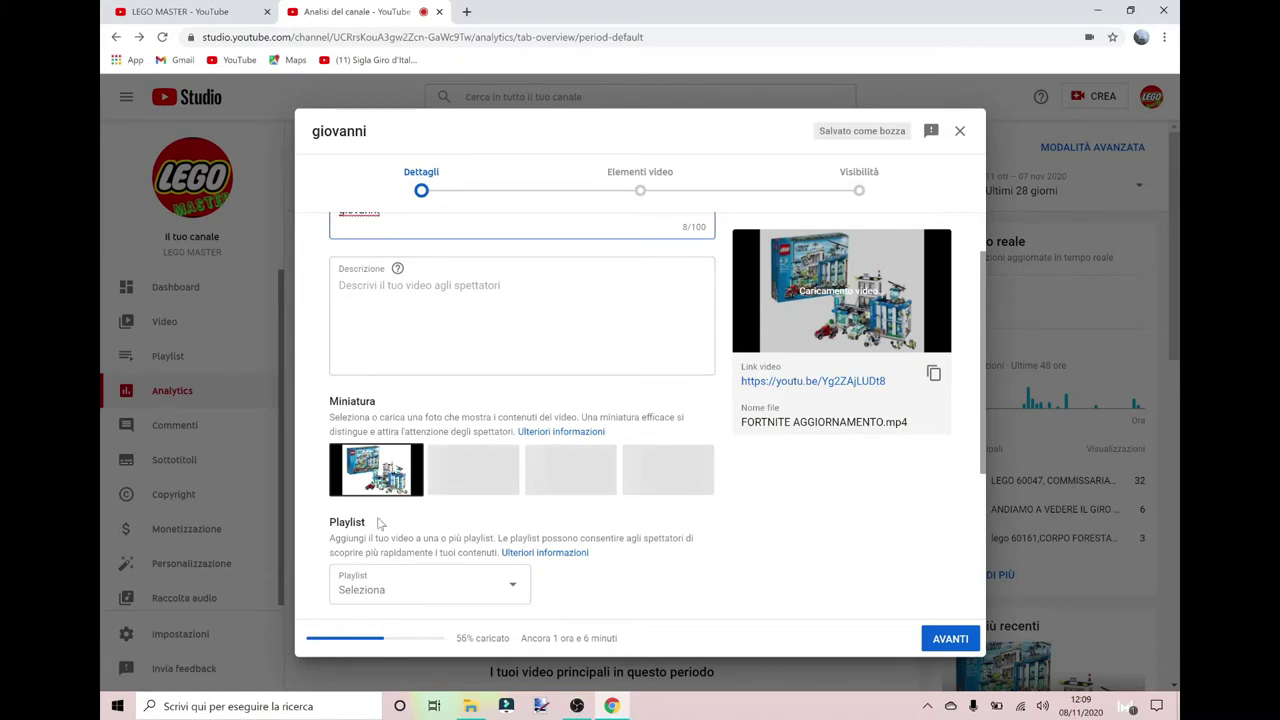
left_click(411, 457)
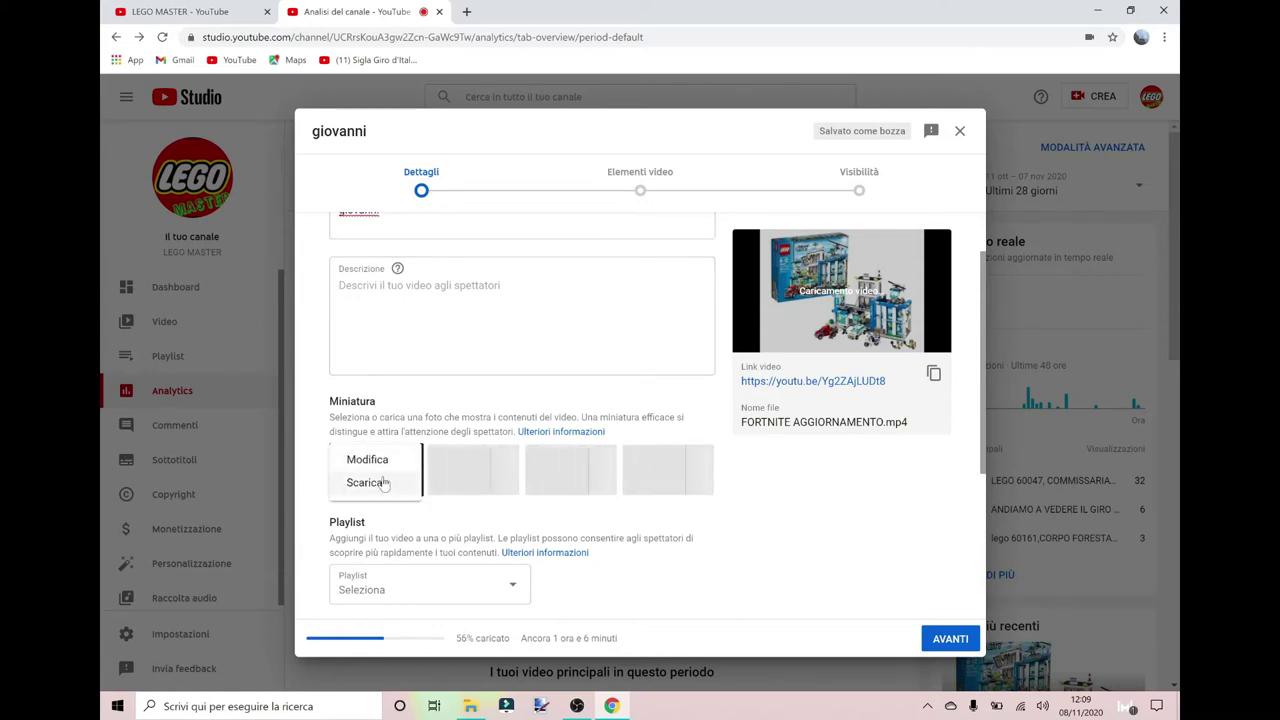
left_click(366, 482)
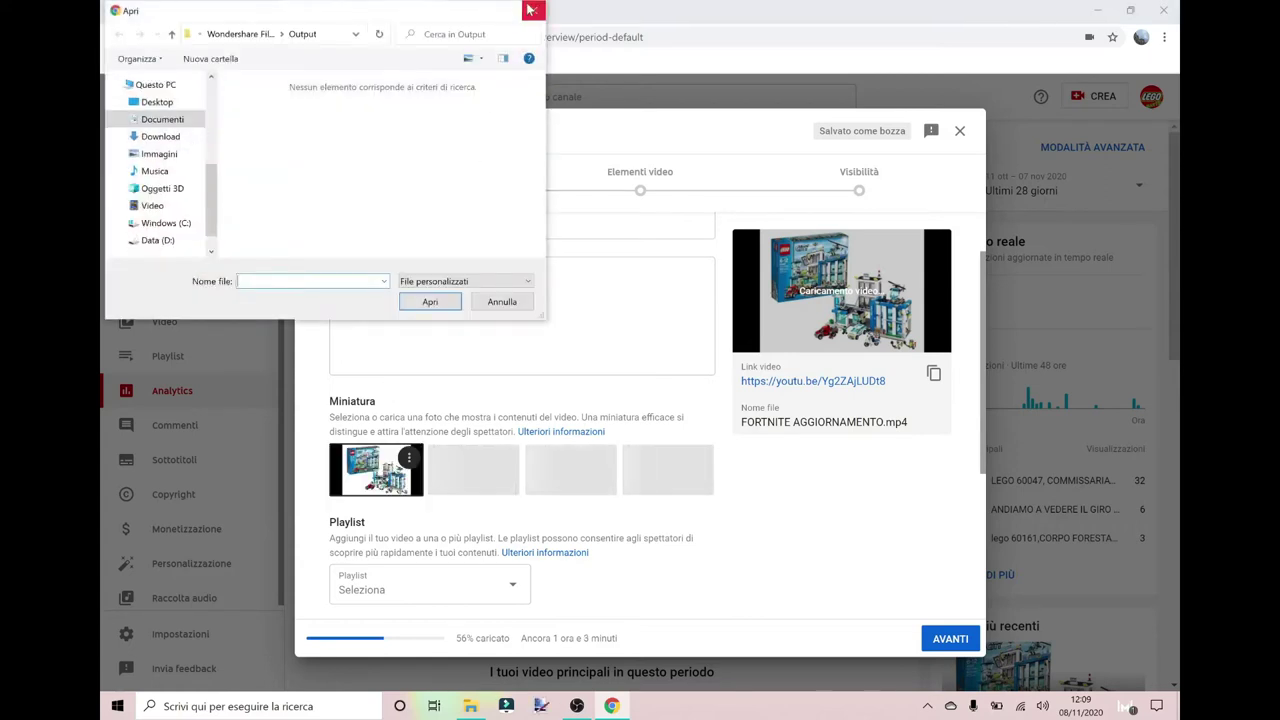
left_click(531, 10)
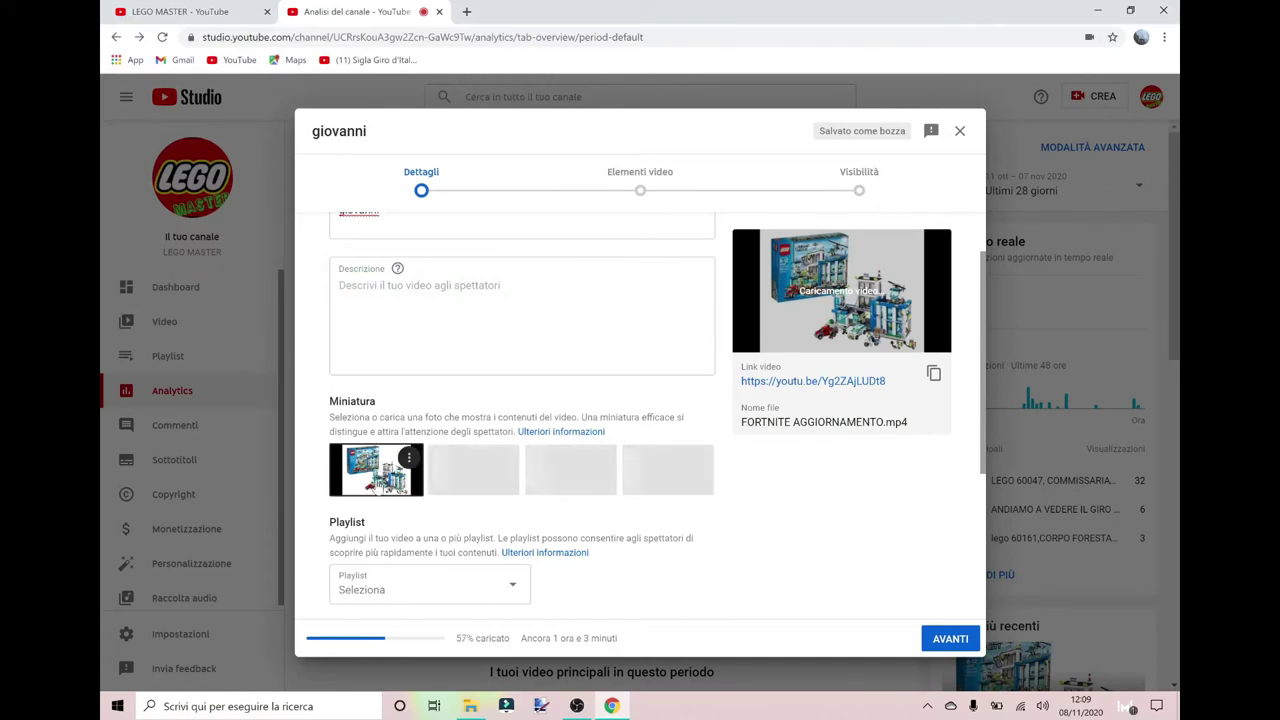
Step: Change the video's thumbnail to the image 426197_1 from the Download folder
left_click(409, 458)
left_click(370, 461)
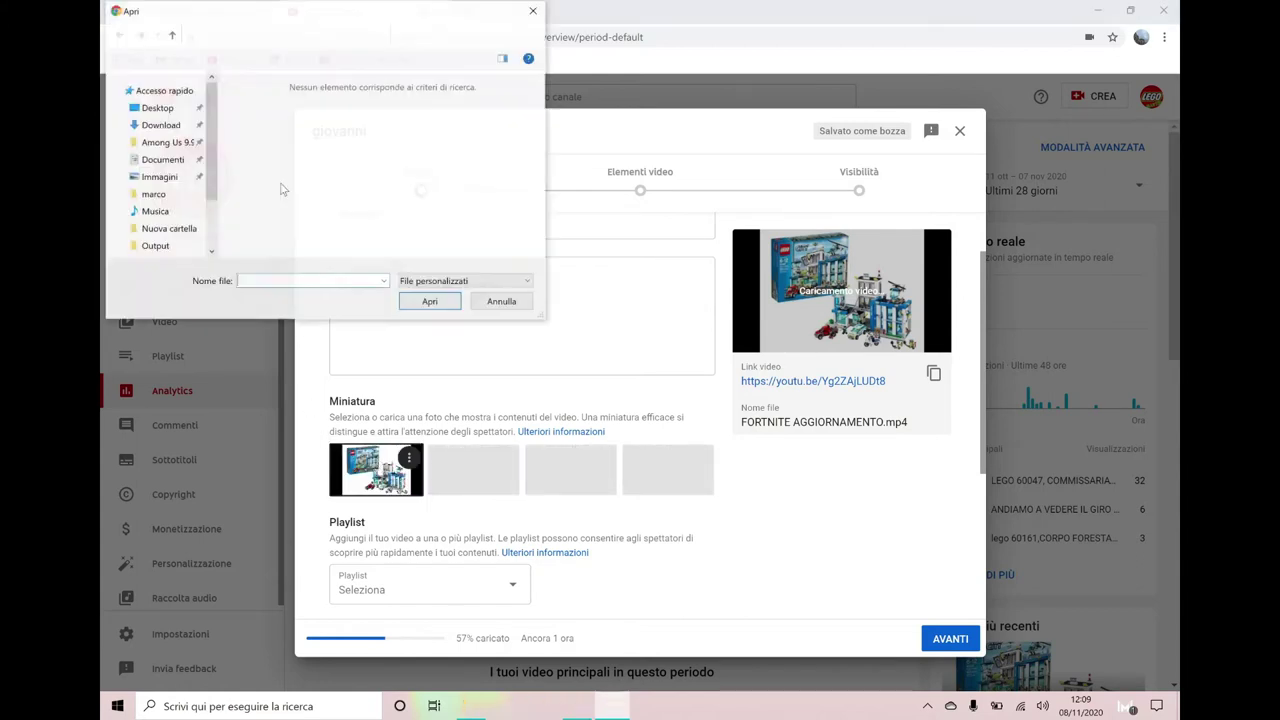
left_click(160, 136)
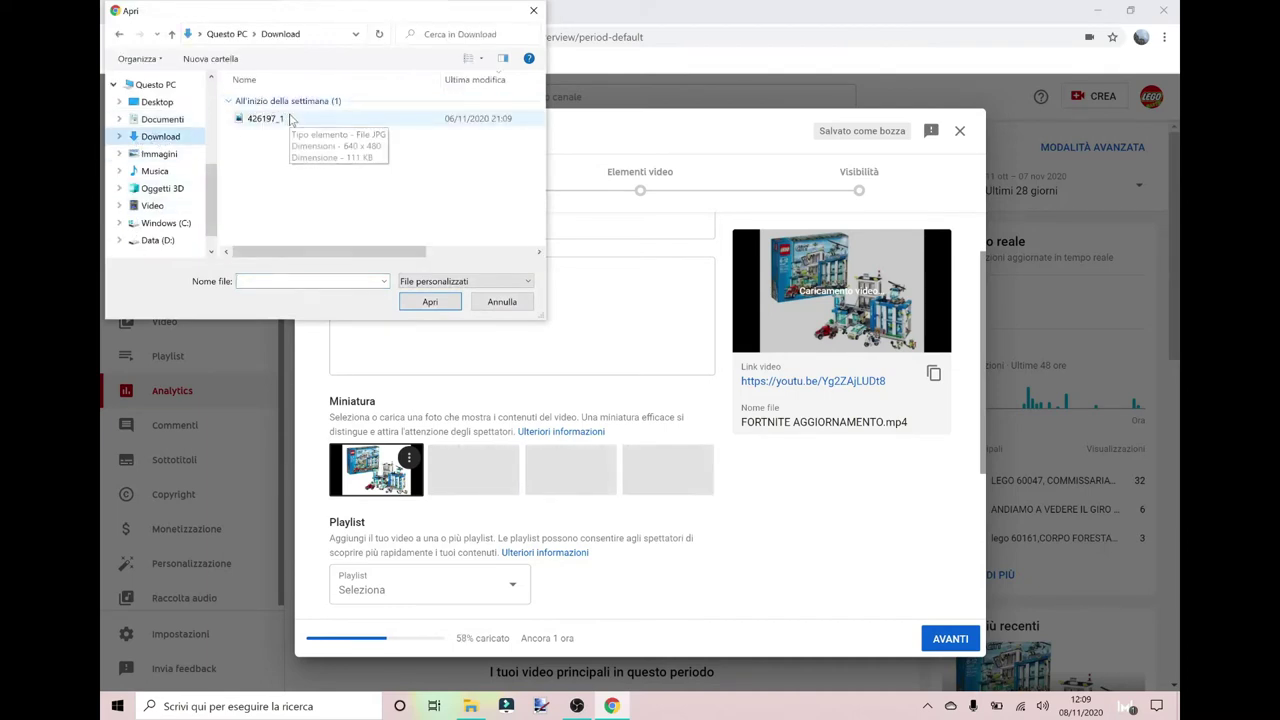
left_click(288, 119)
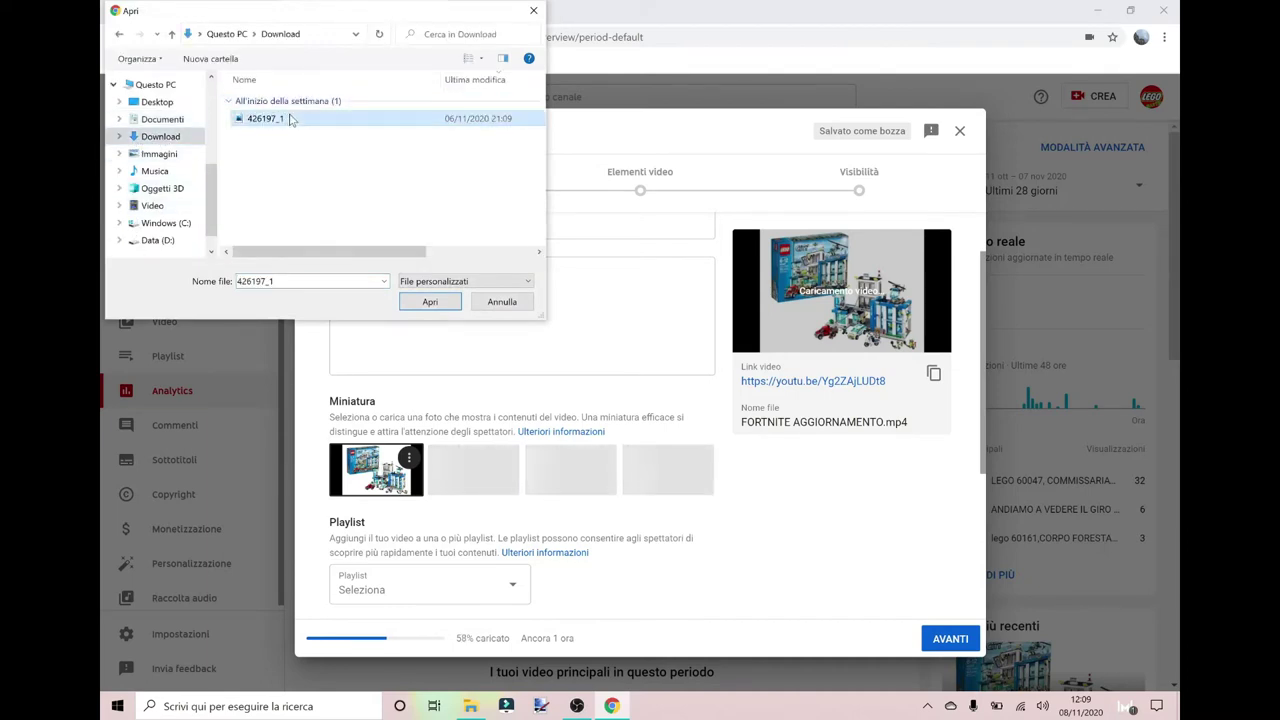
left_click(429, 302)
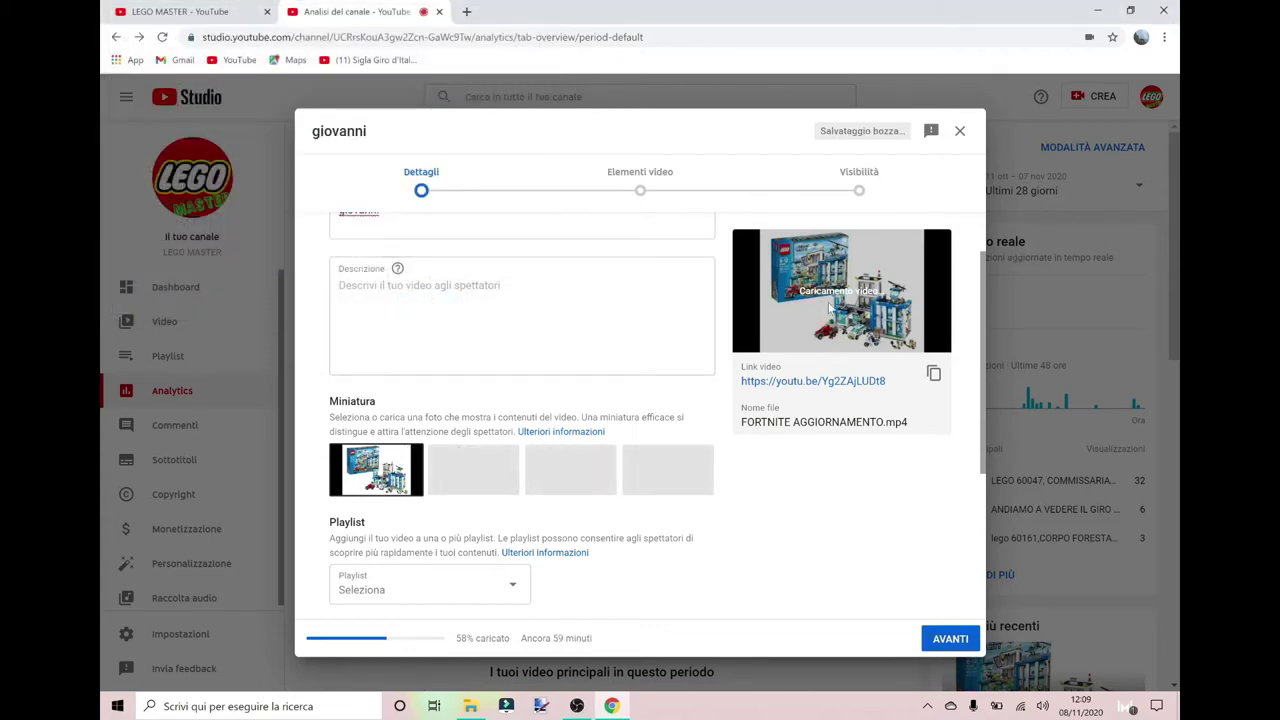
Step: Check which playlists are available for the video and leave the selection without choosing one
scroll(465, 480, "down", 3)
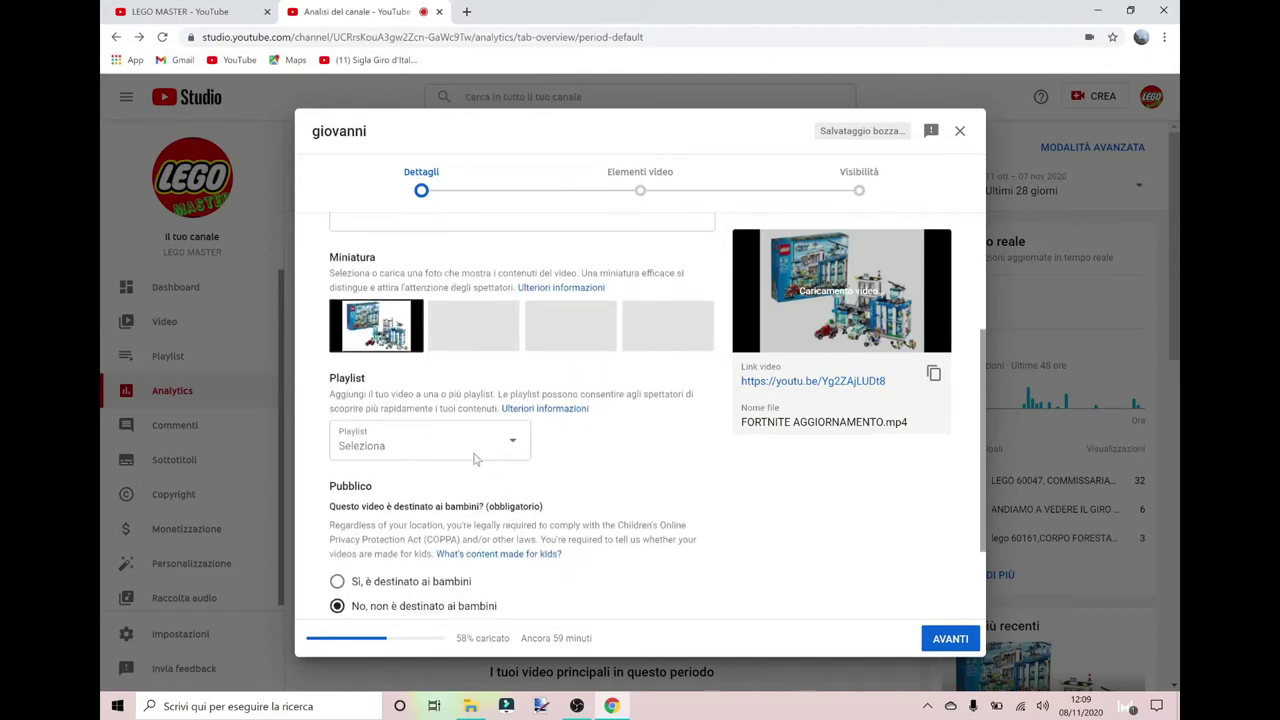
left_click(504, 453)
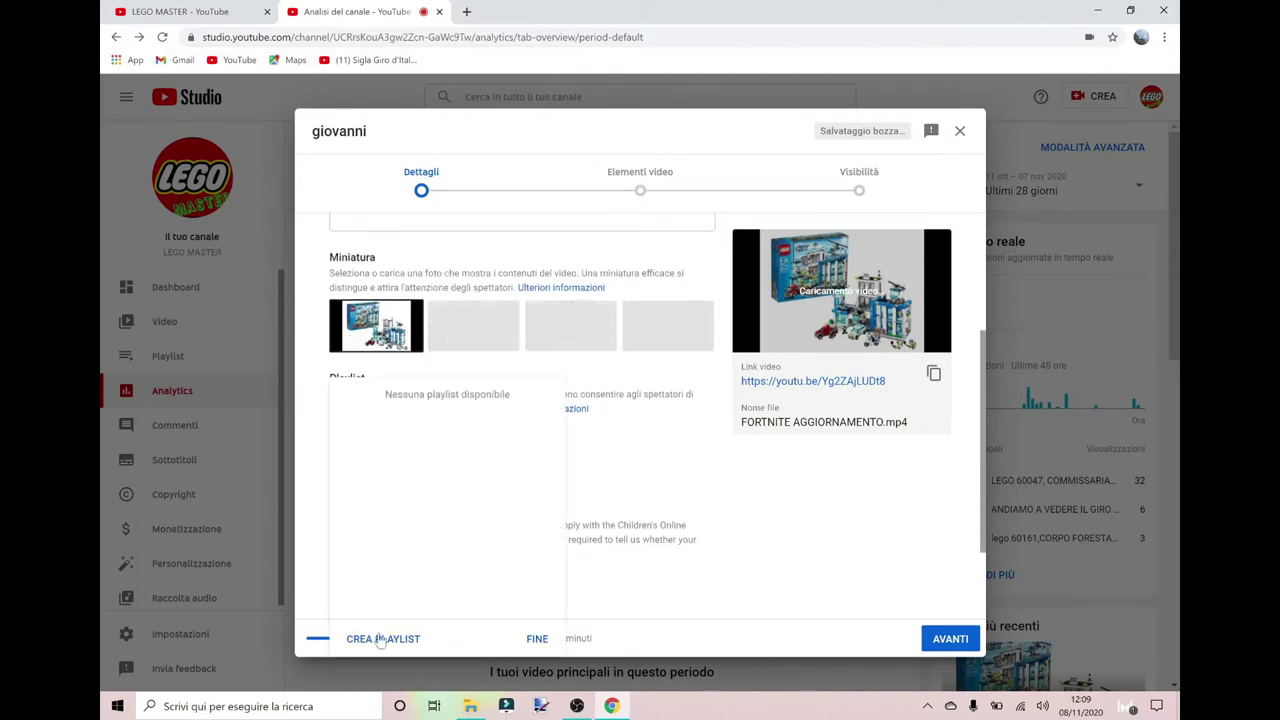
left_click(530, 637)
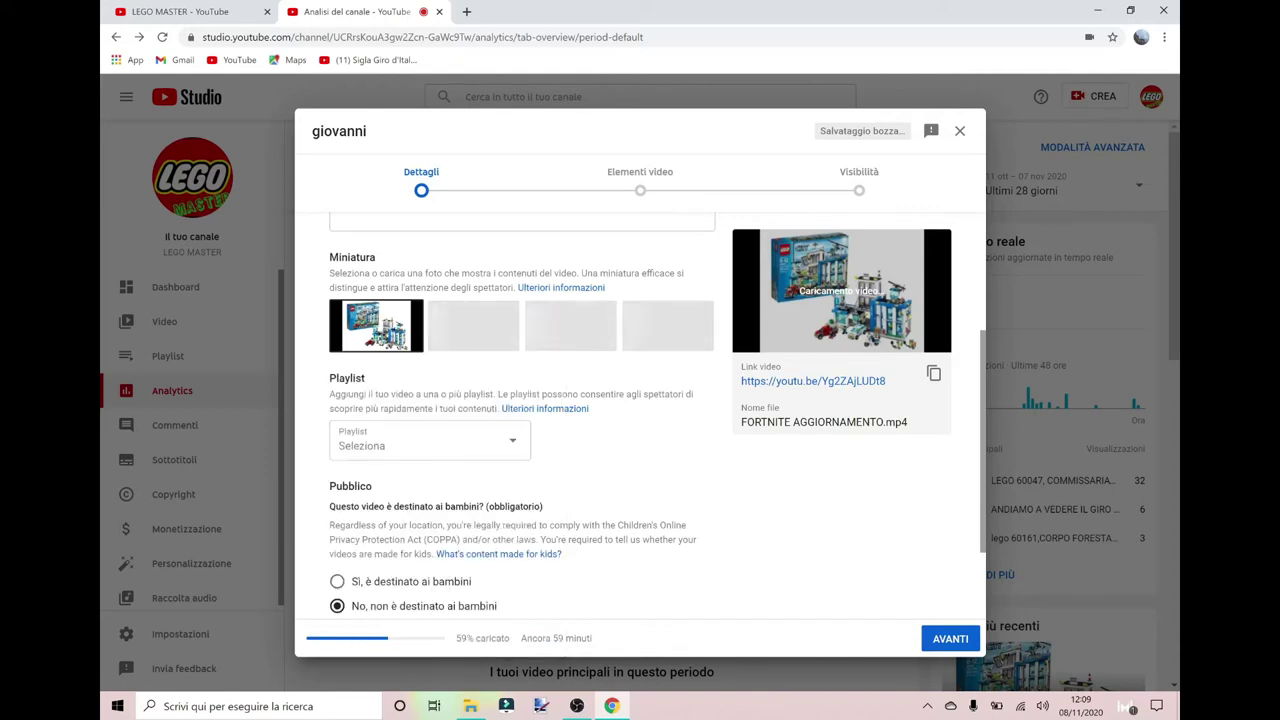
Step: Try marking the video as made for kids and set the audience back to "No, non è destinato ai bambini"
scroll(640, 413, "down", 1)
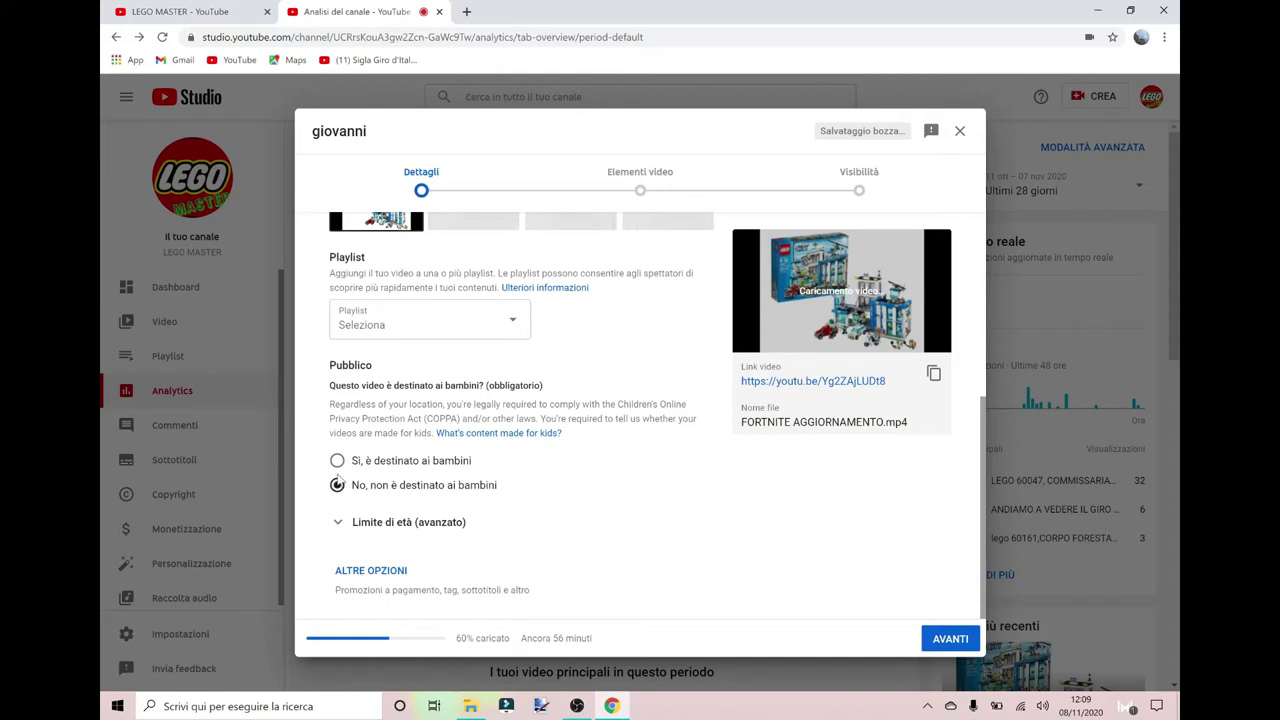
left_click(340, 464)
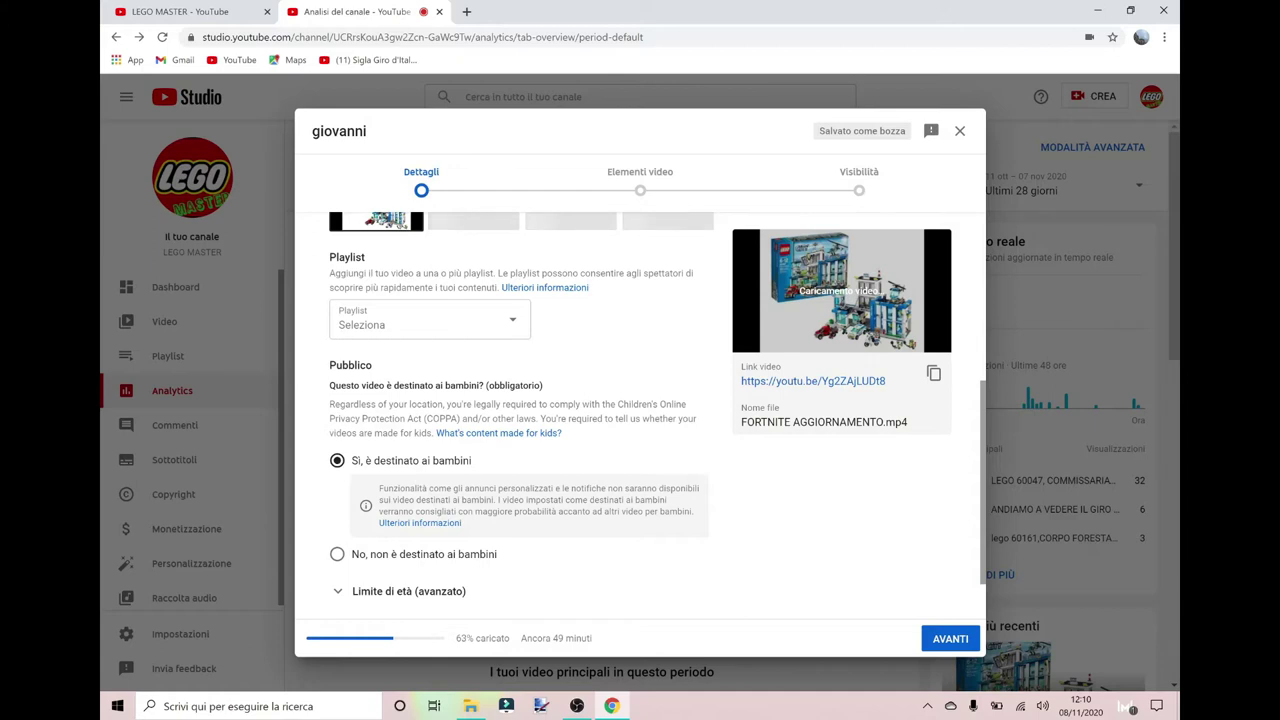
left_click(337, 554)
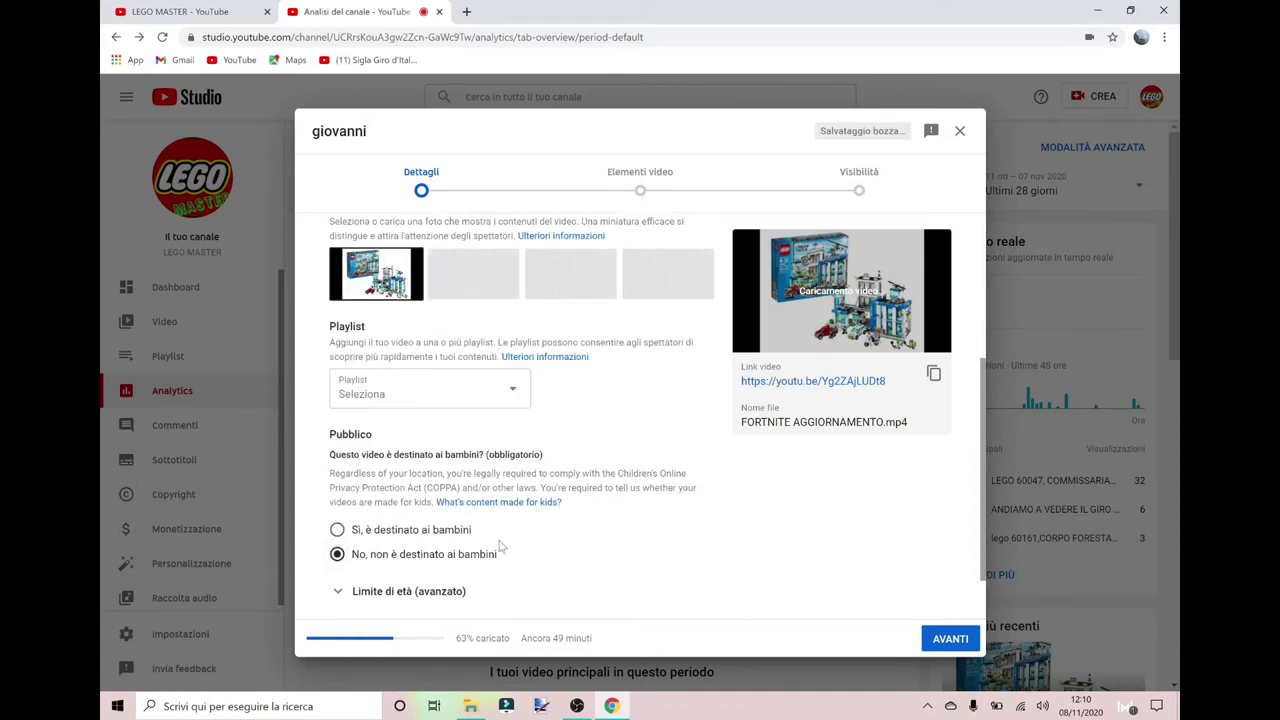
Step: Expand the video's additional options and switch the paid promotion declaration on and off, leaving it unchecked
scroll(522, 530, "down", 1)
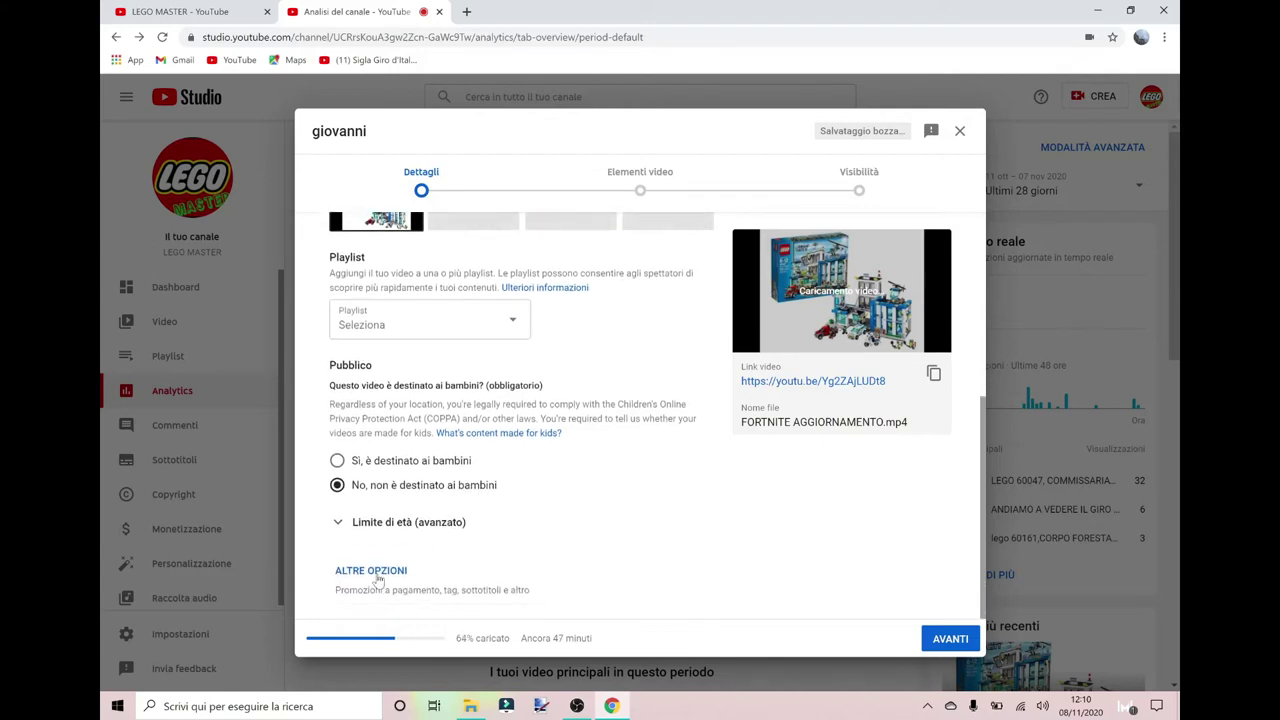
left_click(378, 578)
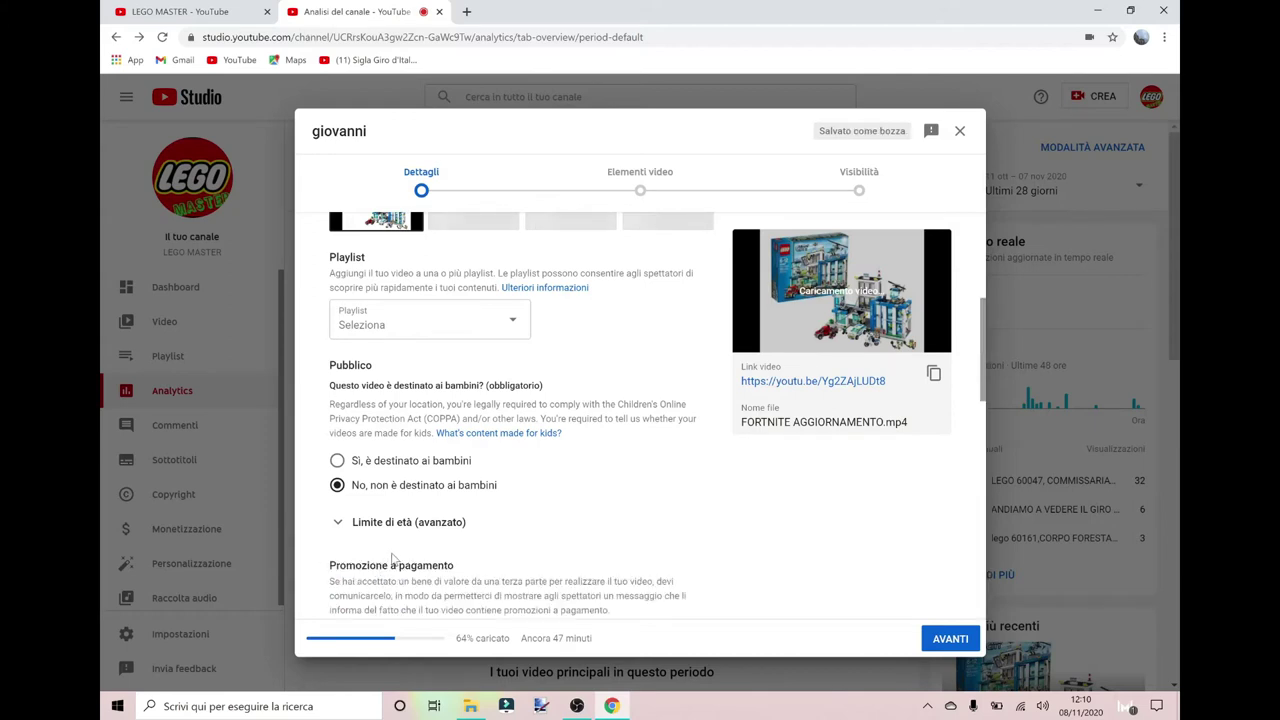
scroll(480, 530, "down", 3)
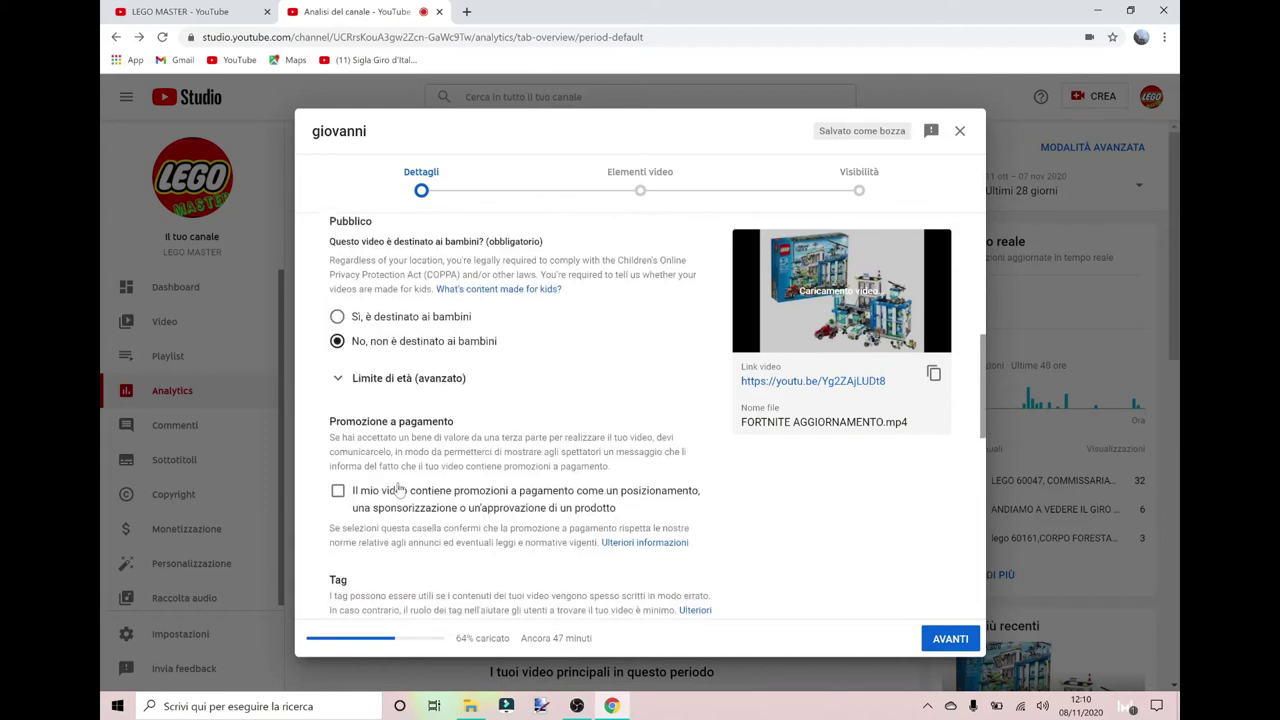
left_click(338, 492)
left_click(338, 492)
left_click(338, 492)
left_click(338, 492)
Step: Set the video language to "Non applicabile" and check the caption certification options, keeping "Nessuna"
scroll(338, 494, "down", 3)
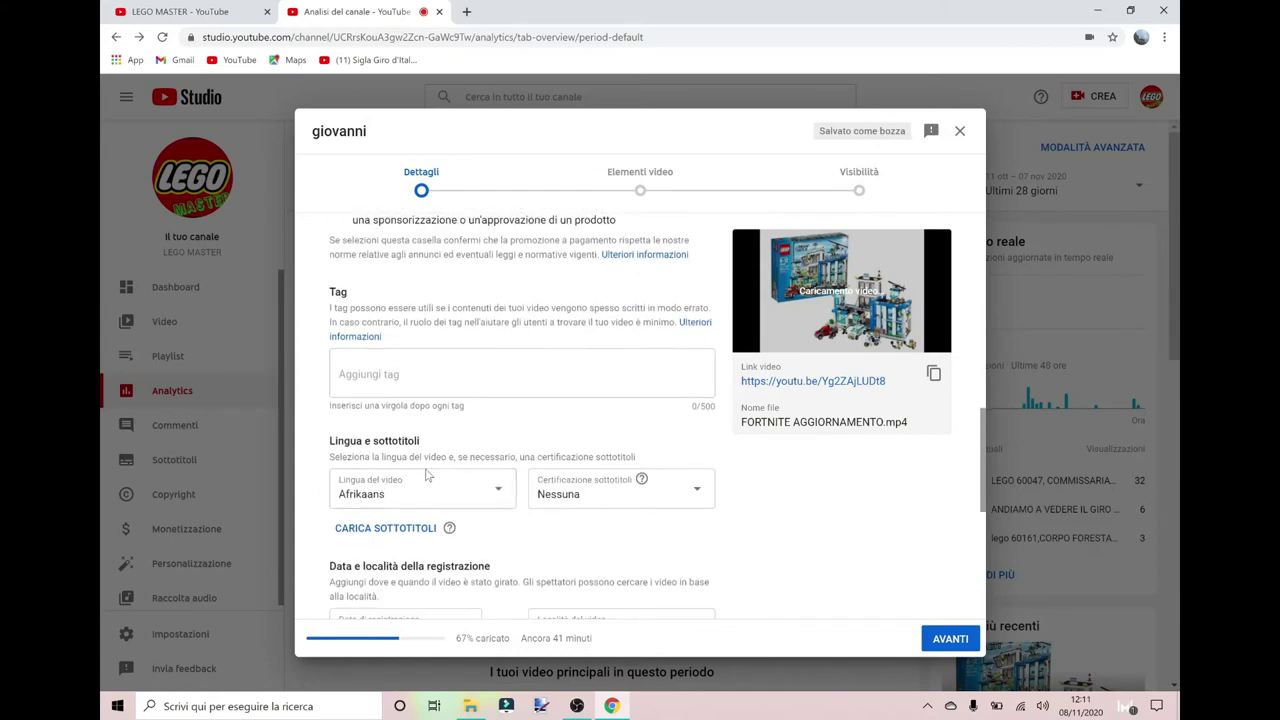
scroll(463, 340, "down", 2)
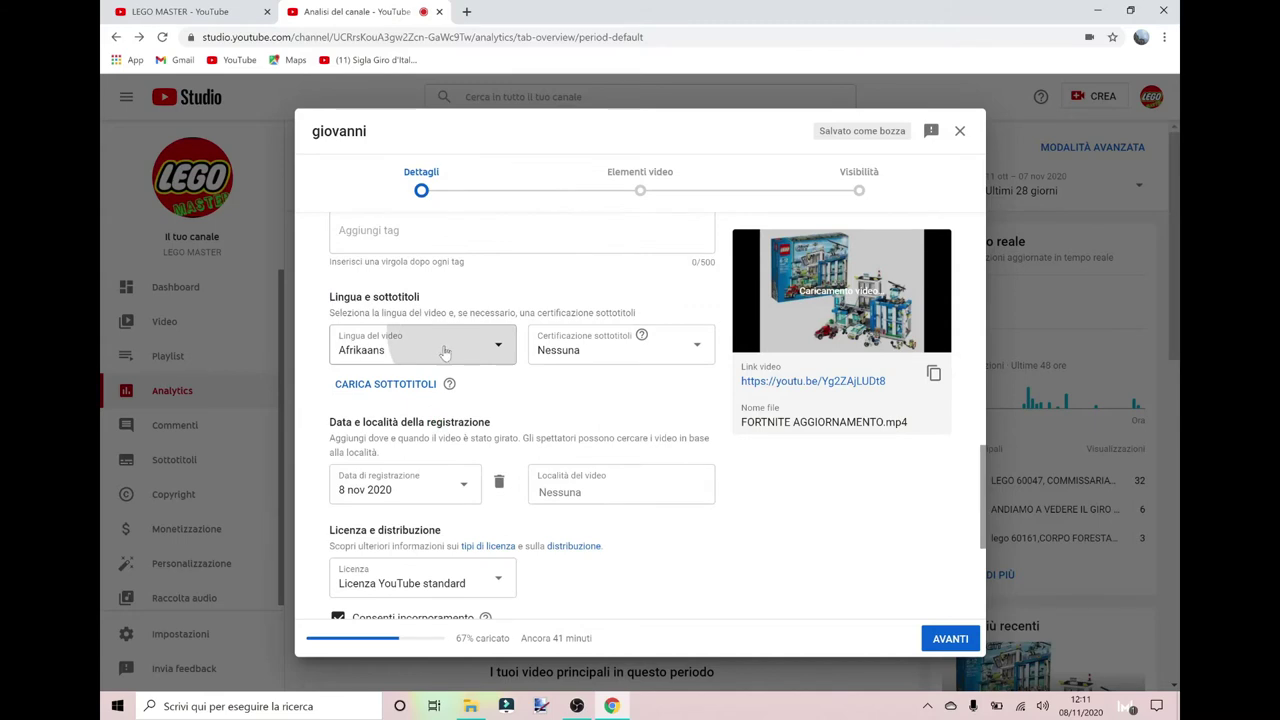
left_click(404, 364)
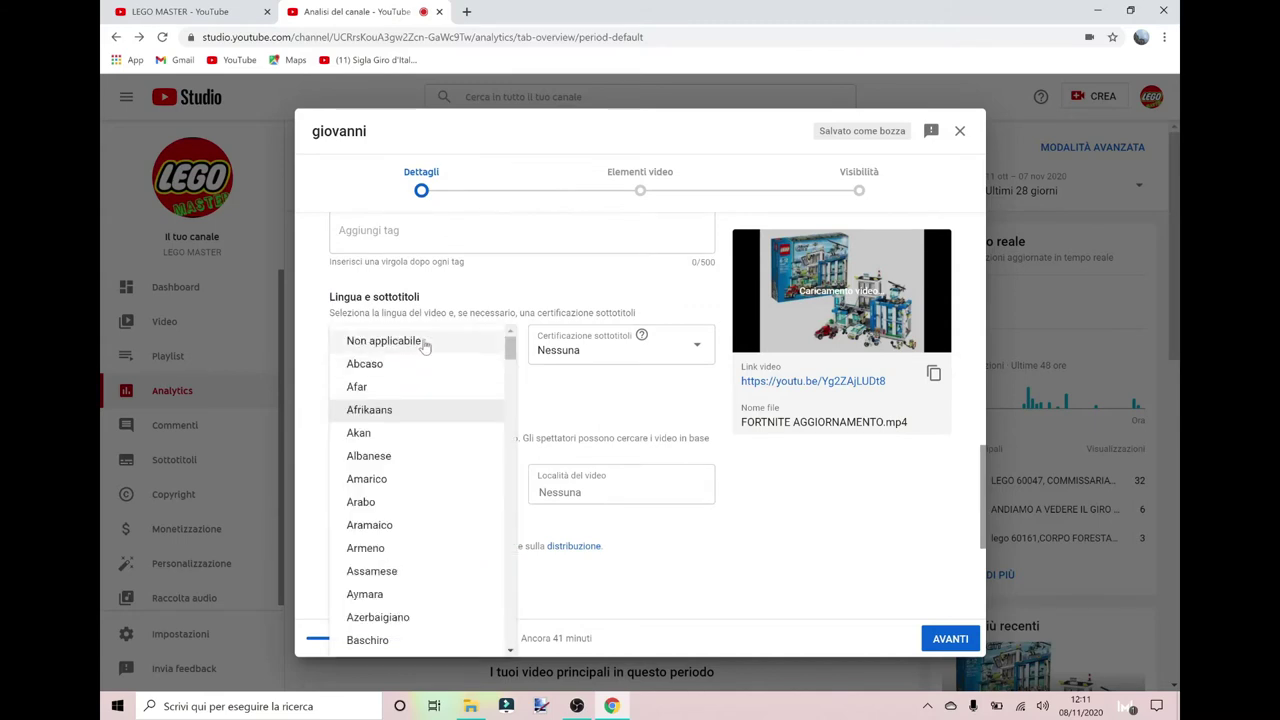
left_click(386, 342)
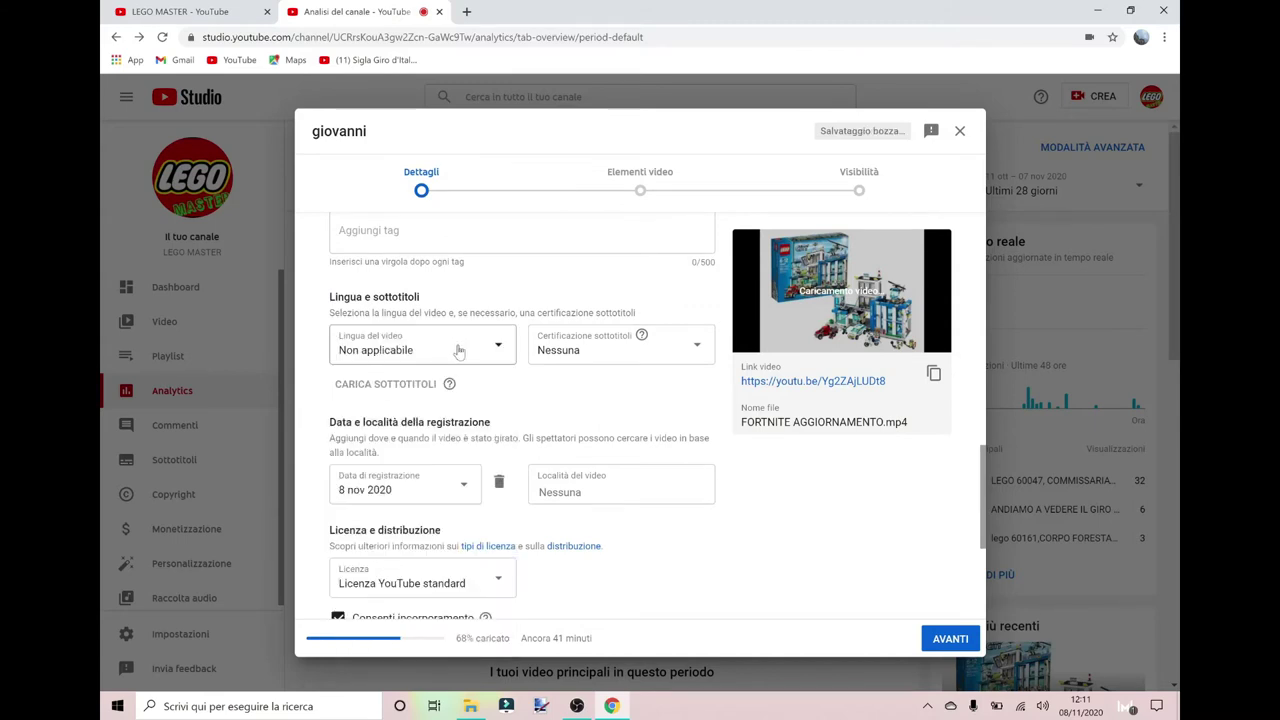
left_click(665, 343)
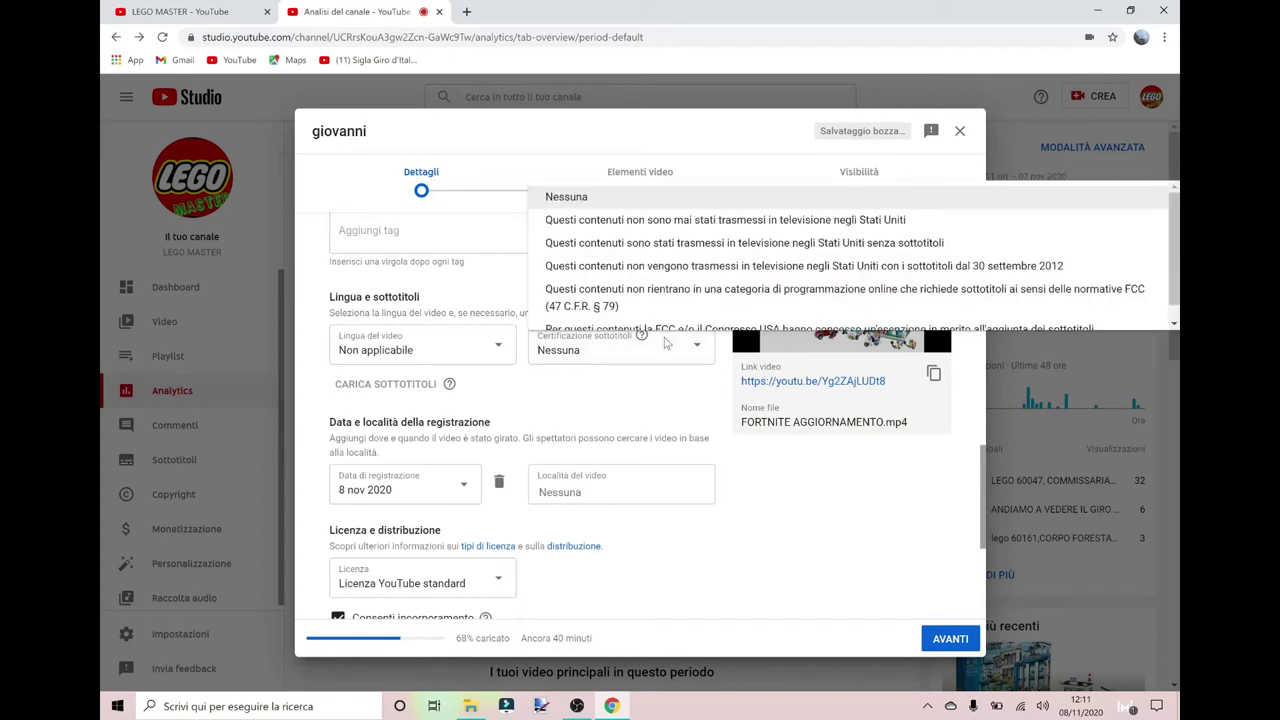
left_click(740, 435)
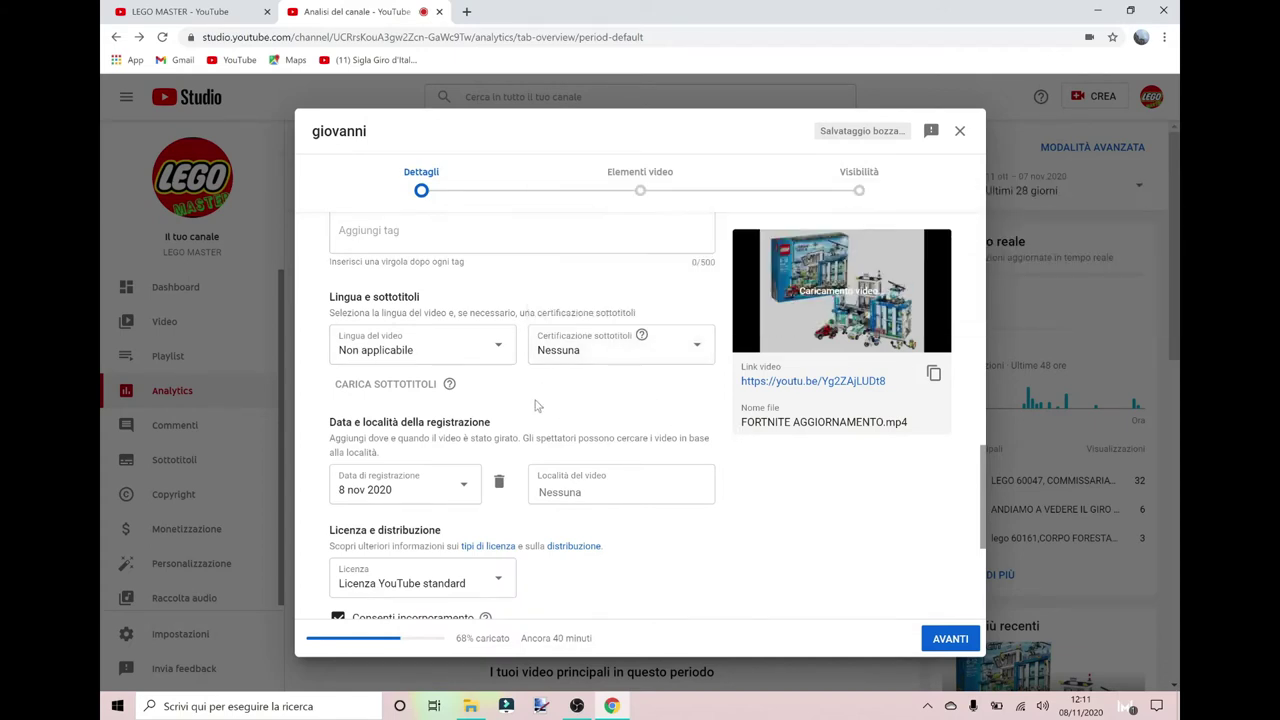
Step: Set the video's recording date to 5 nov 2020 and its location to Capri (NA)
left_click(460, 498)
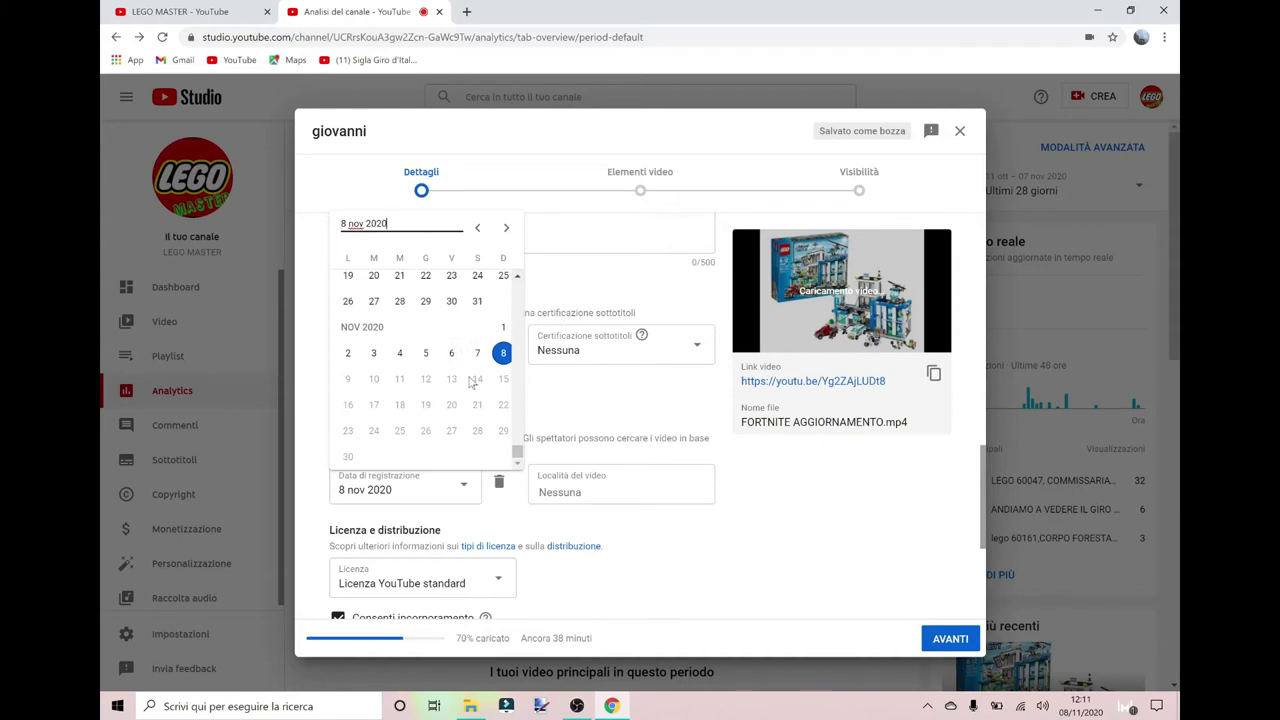
left_click(426, 353)
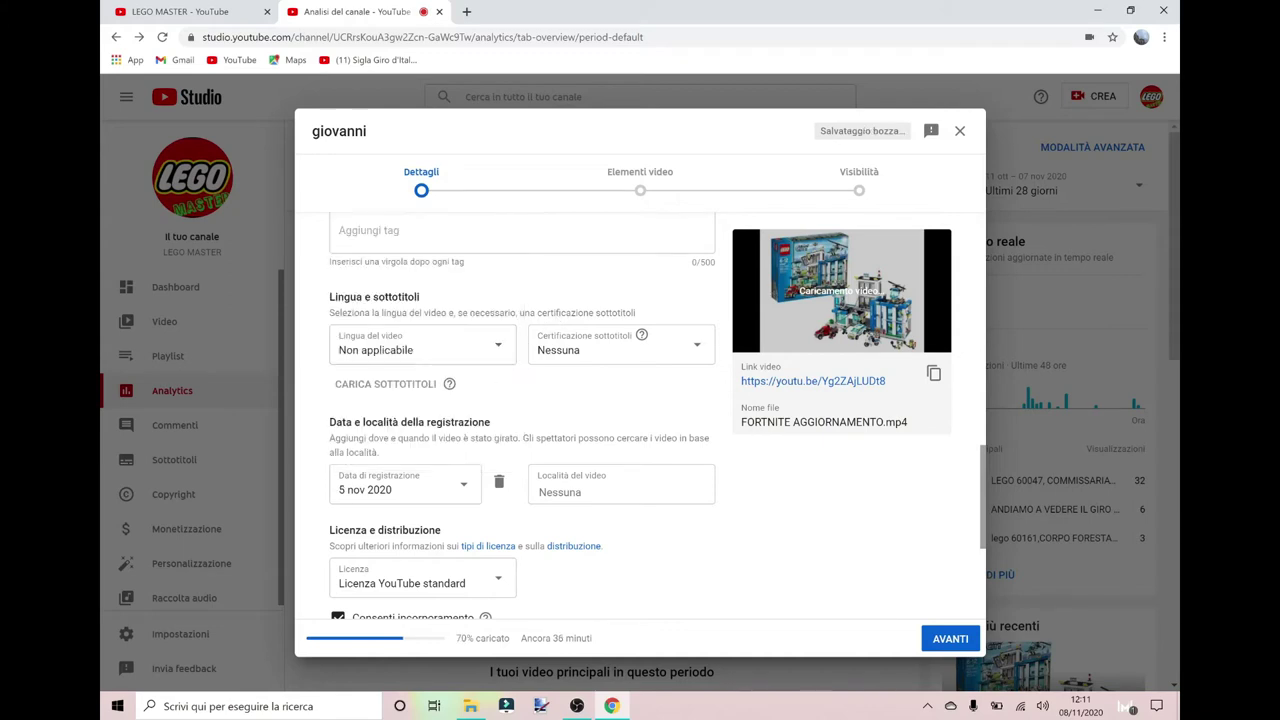
left_click(600, 490)
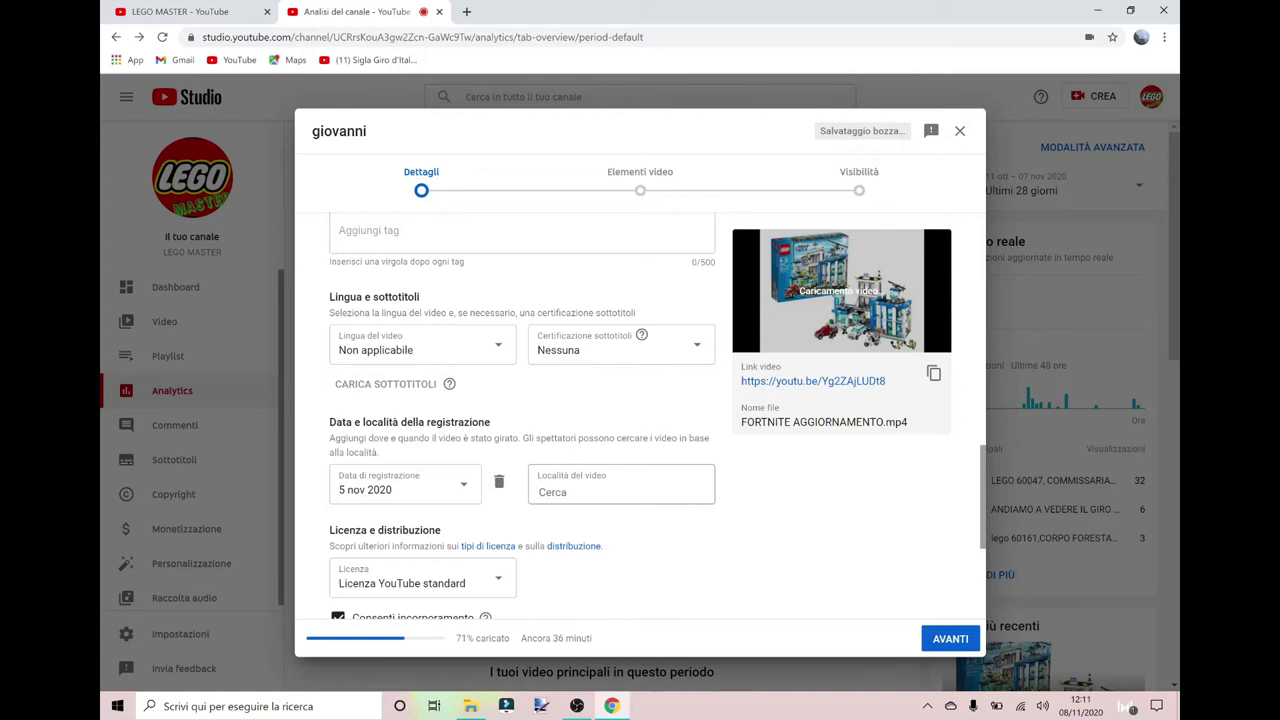
type("capri")
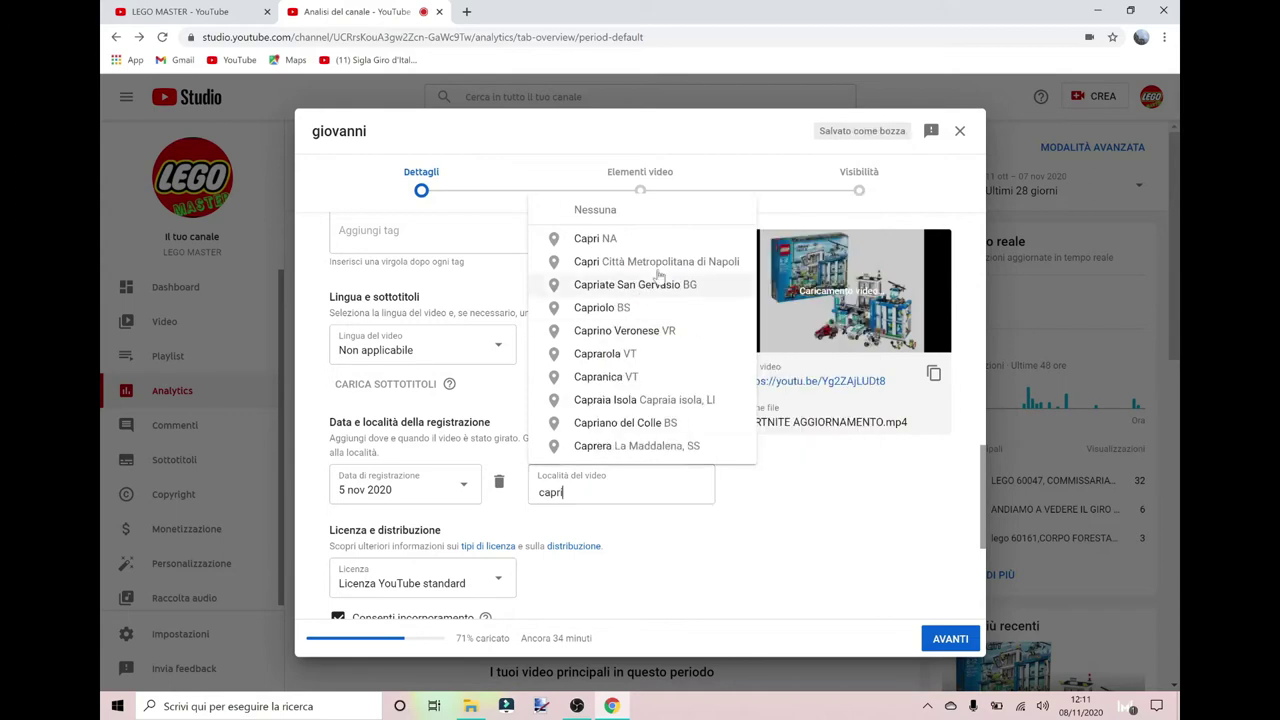
left_click(614, 237)
Step: Check the available licence types for the video and choose "Licenza YouTube standard"
scroll(586, 436, "down", 3)
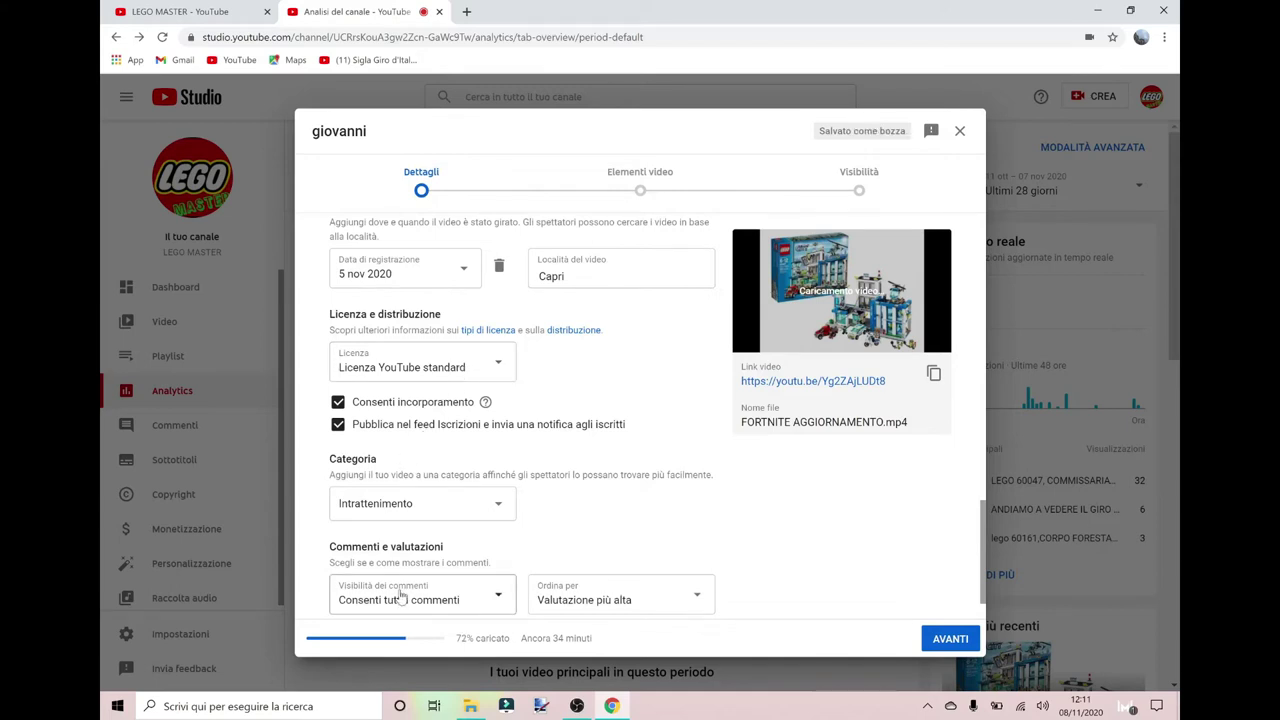
left_click(490, 366)
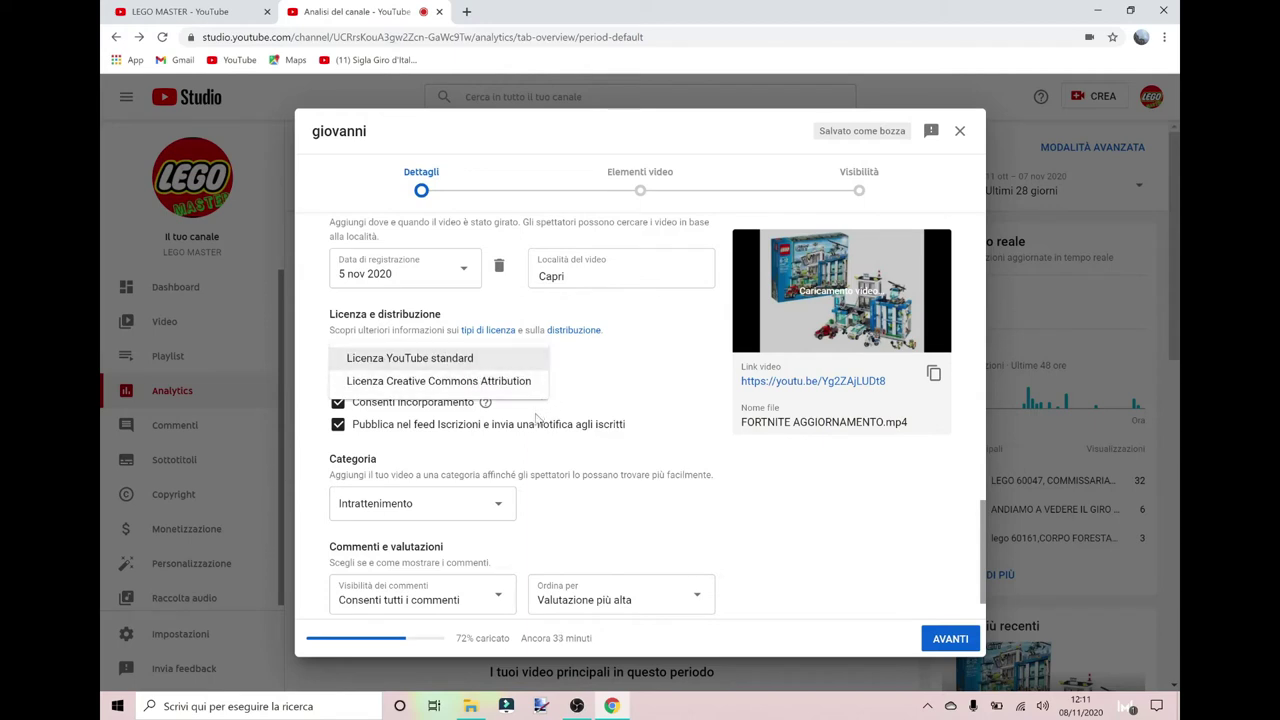
left_click(440, 359)
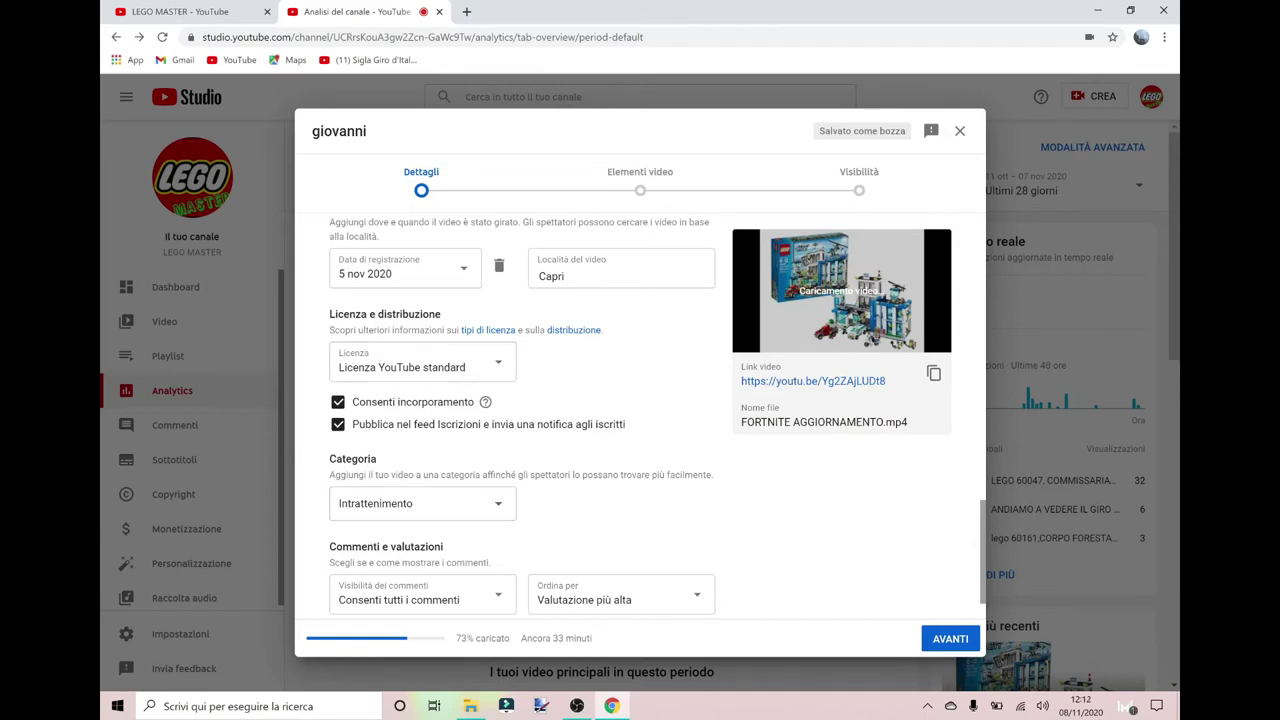
Step: Look through the video's category and comment visibility choices without changing either setting
left_click(500, 500)
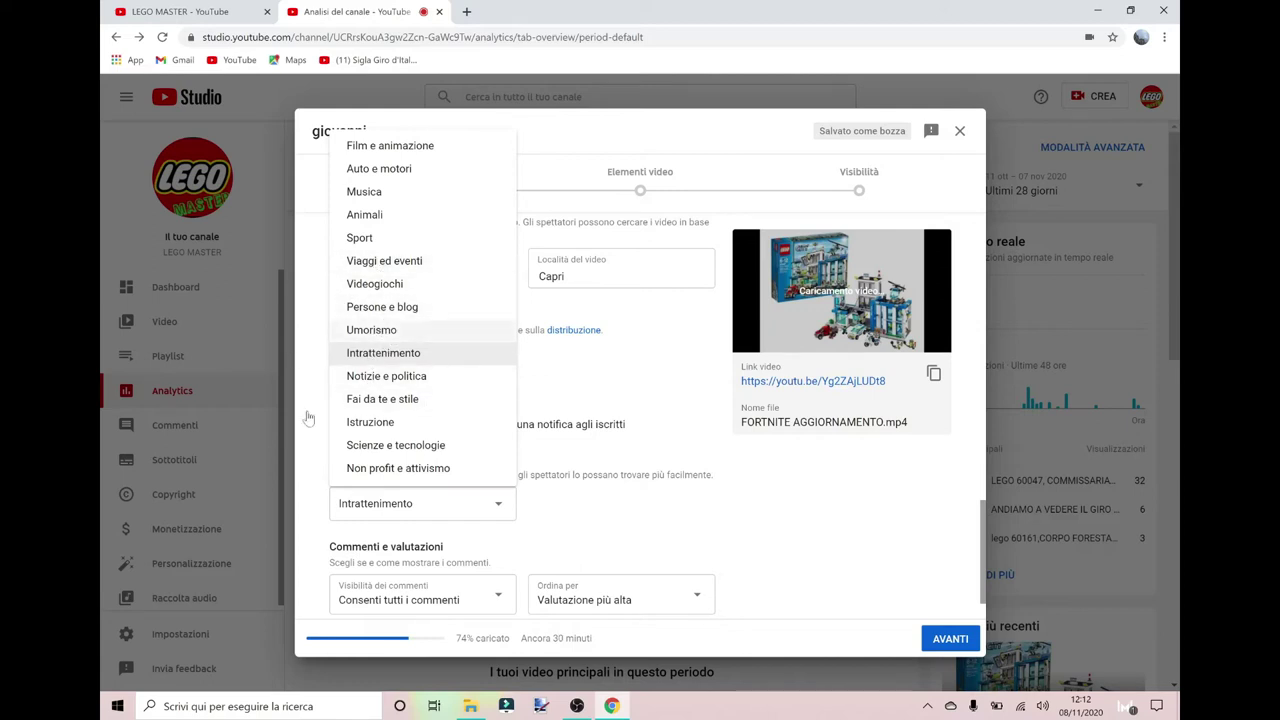
left_click(557, 539)
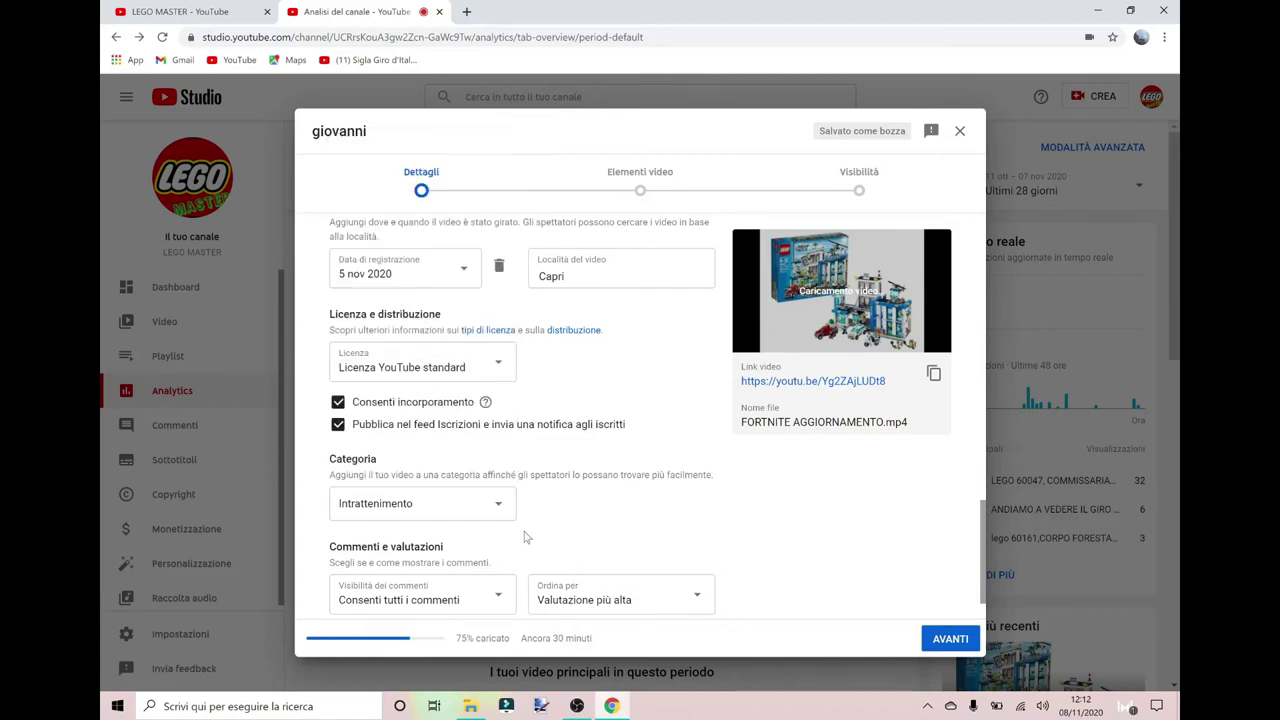
scroll(528, 540, "down", 1)
left_click(478, 541)
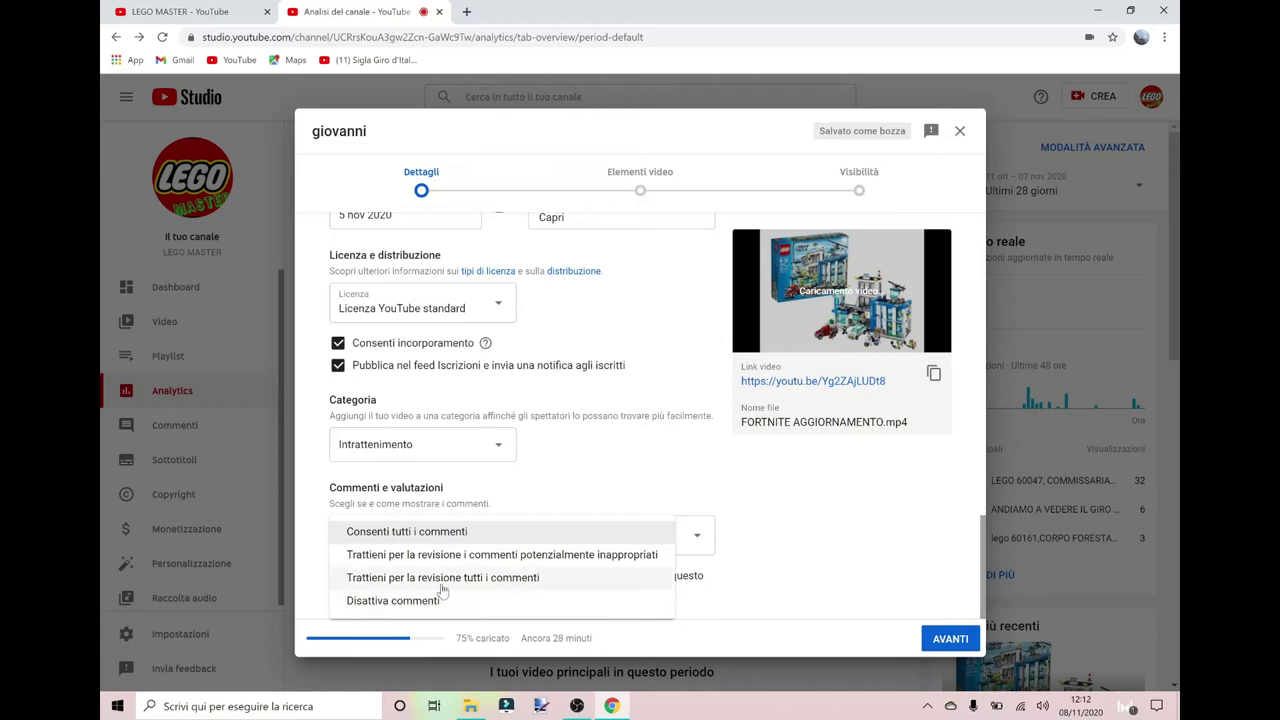
left_click(559, 487)
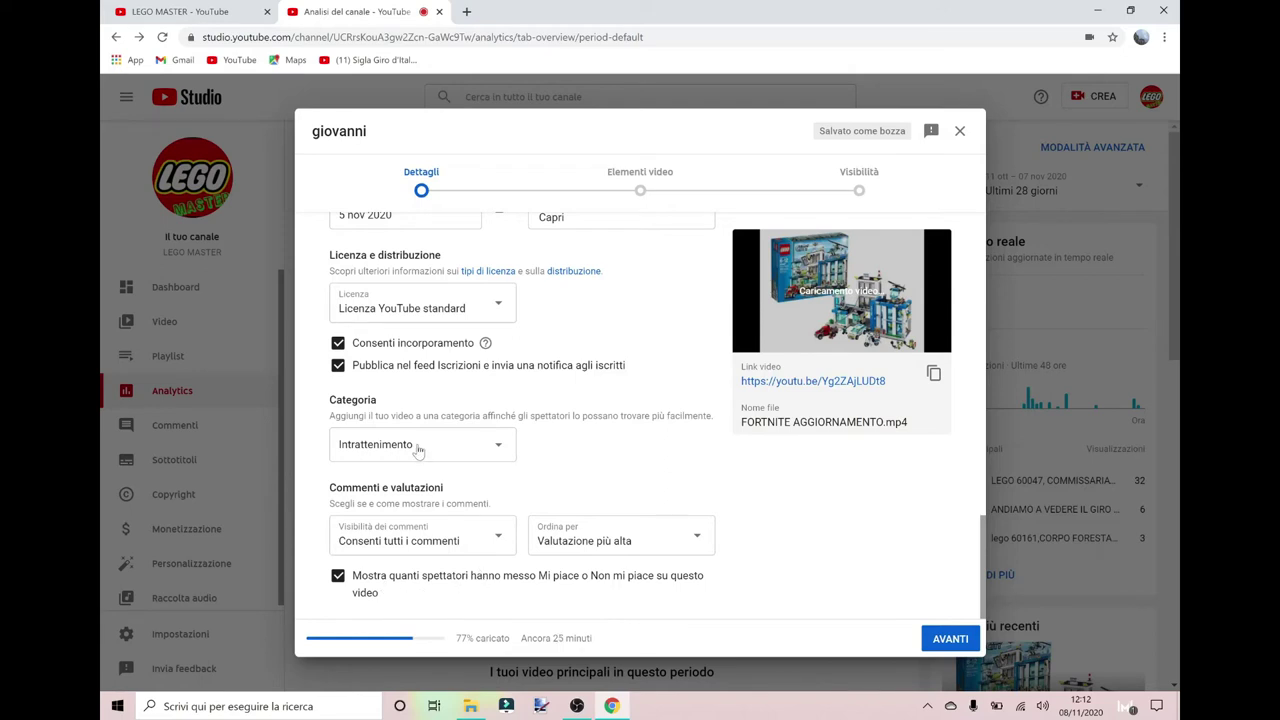
Step: Check the end screen and card options in the video elements stage and go on to the visibility settings
scroll(694, 314, "up", 6)
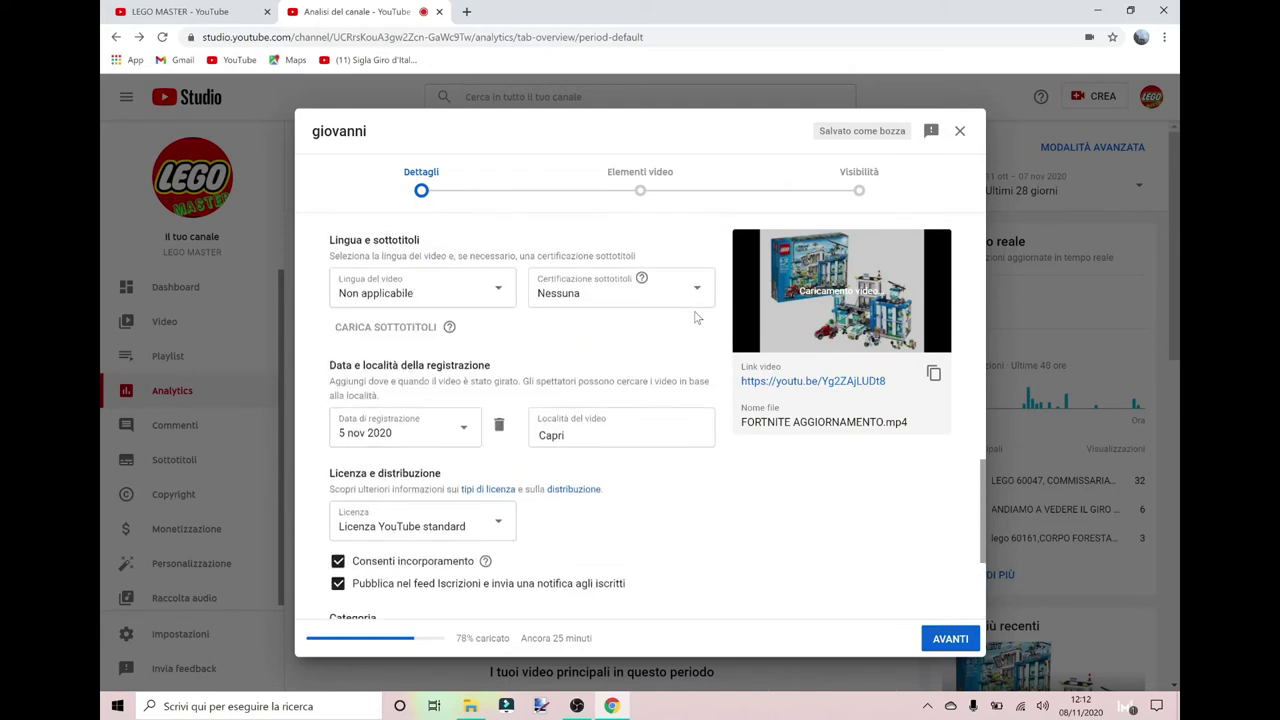
left_click(640, 194)
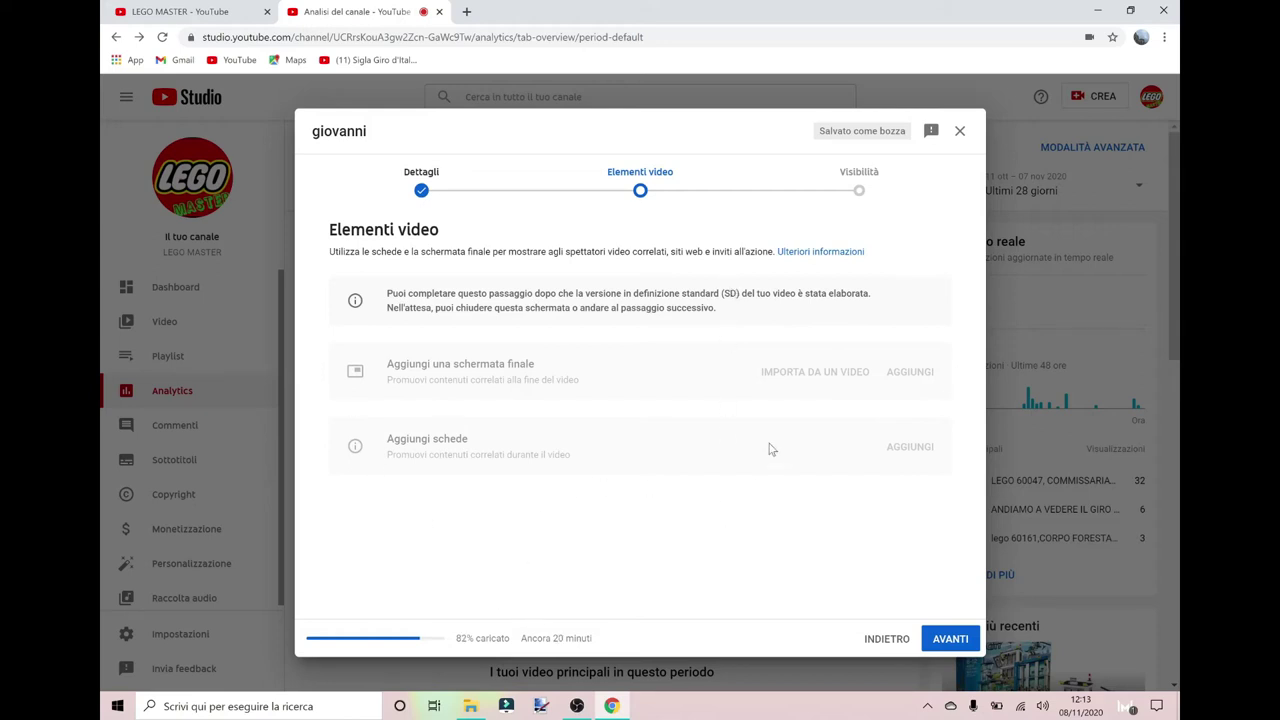
left_click(855, 172)
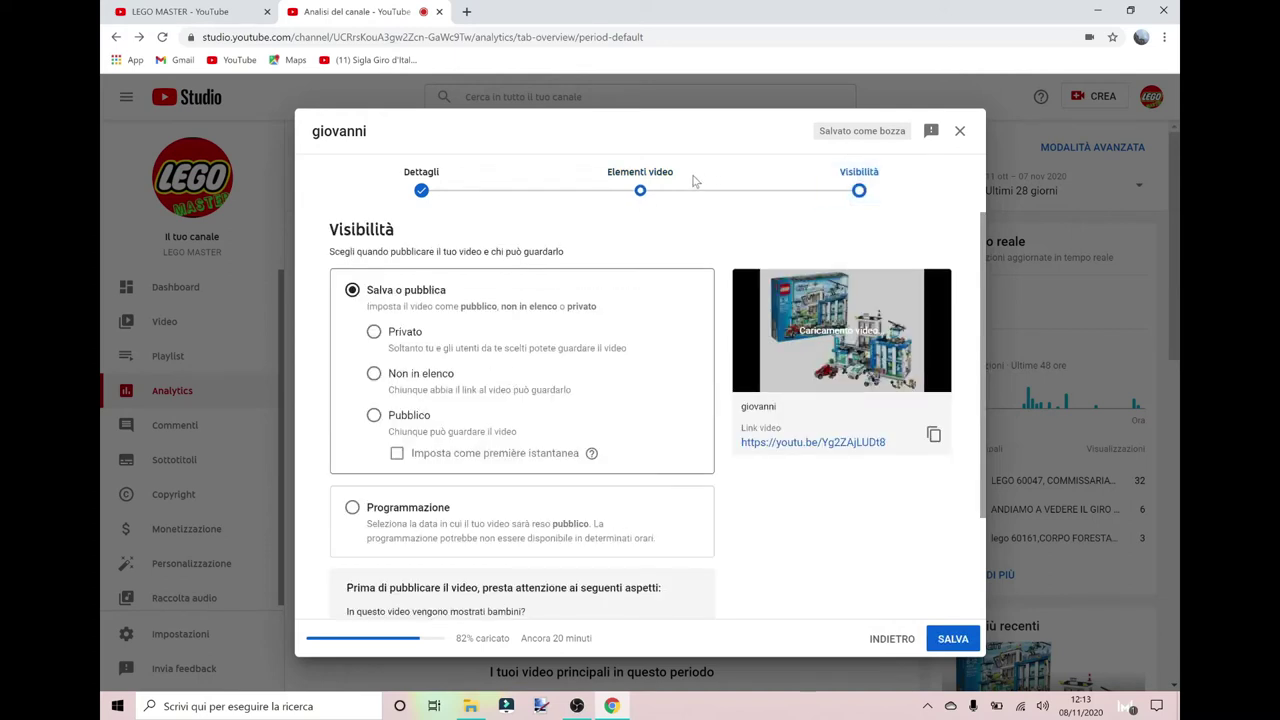
left_click(641, 189)
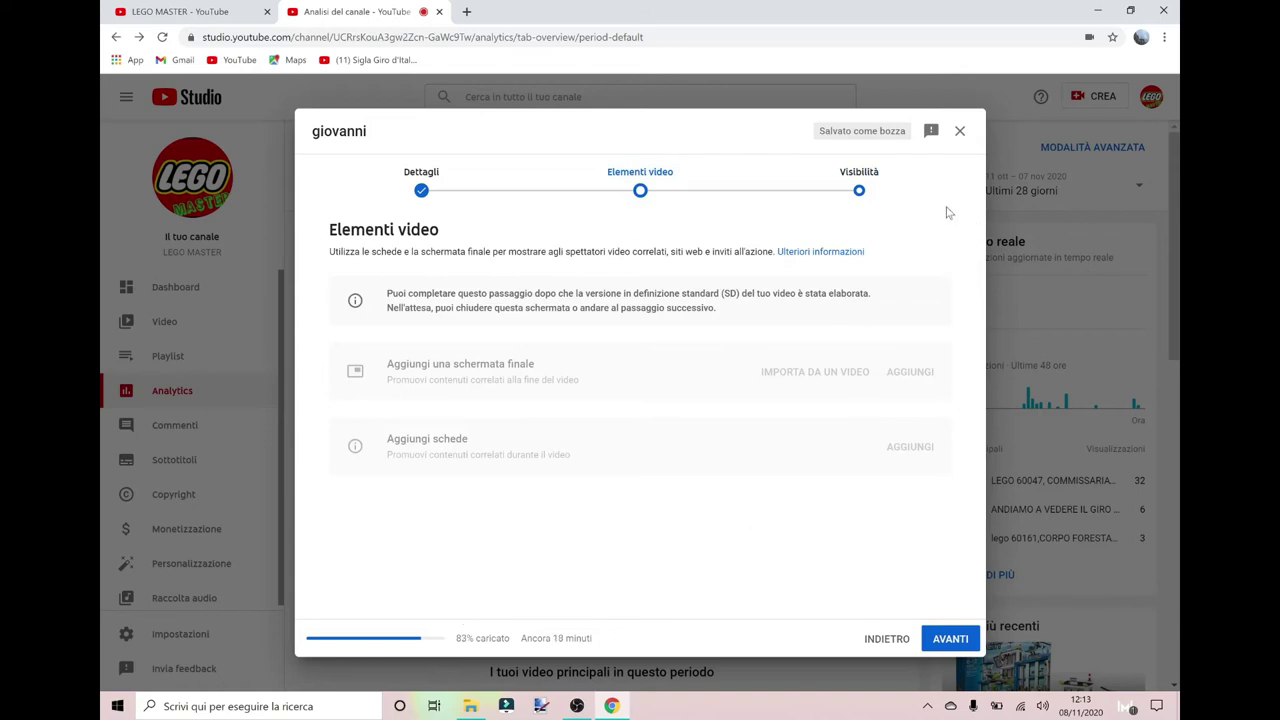
left_click(861, 196)
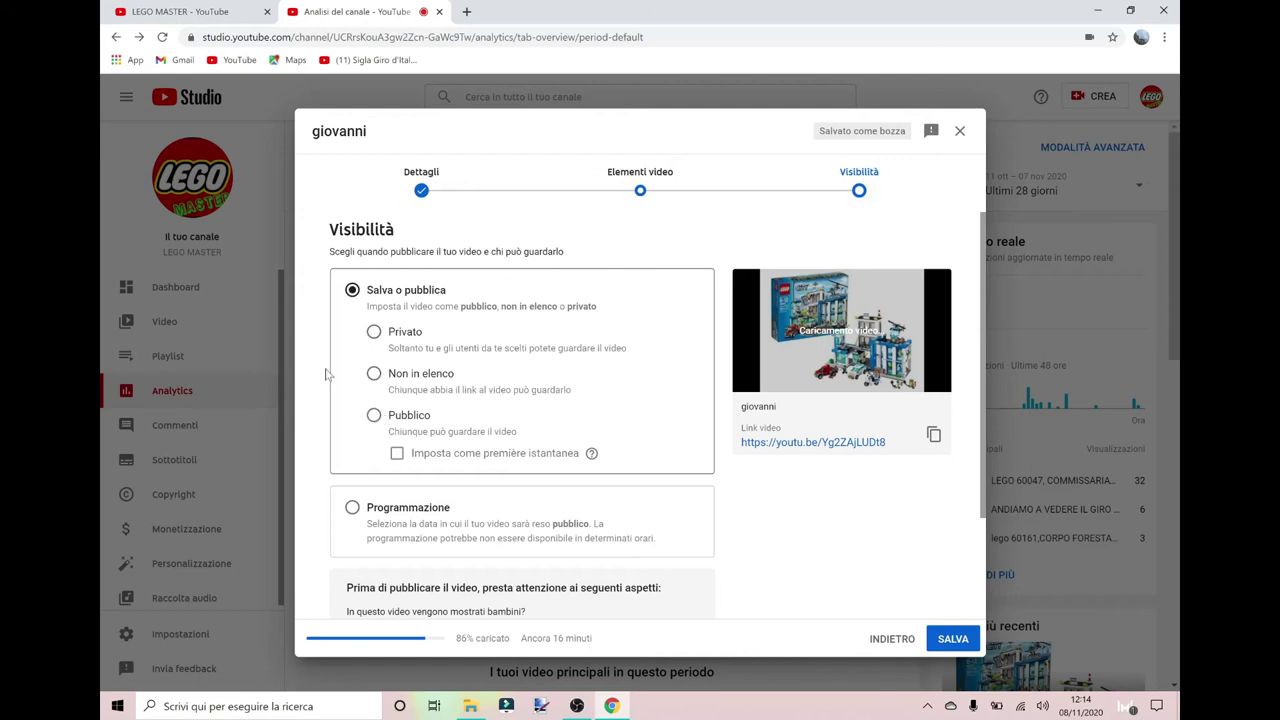
Step: Try making the video public with the instant premiere option and compare it with scheduled publication
left_click(374, 416)
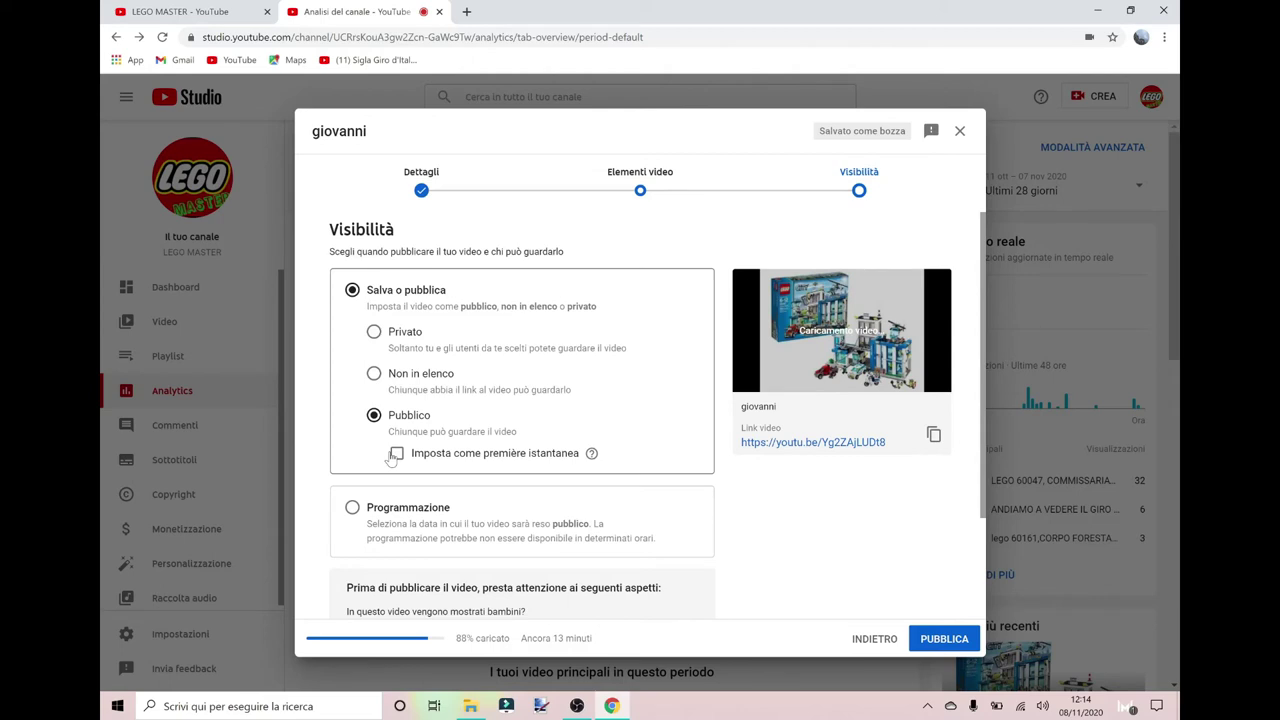
left_click(588, 457)
mouse_move(592, 456)
left_click(352, 508)
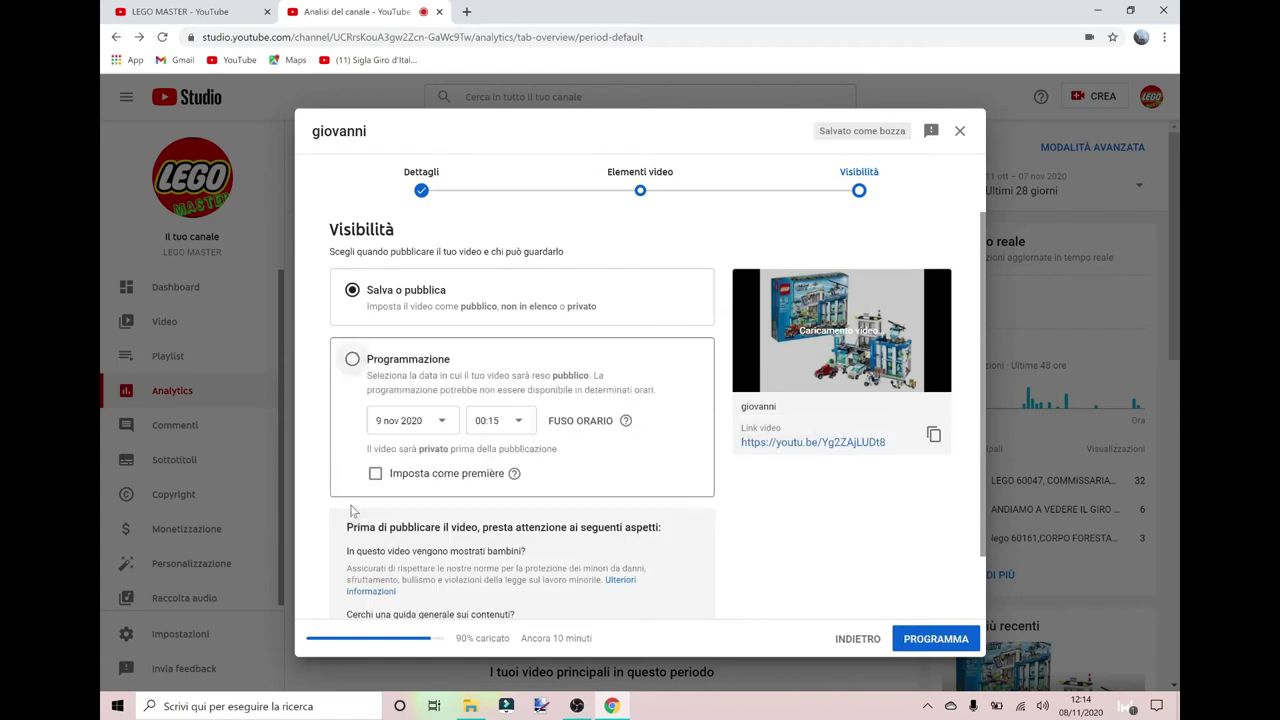
left_click(362, 298)
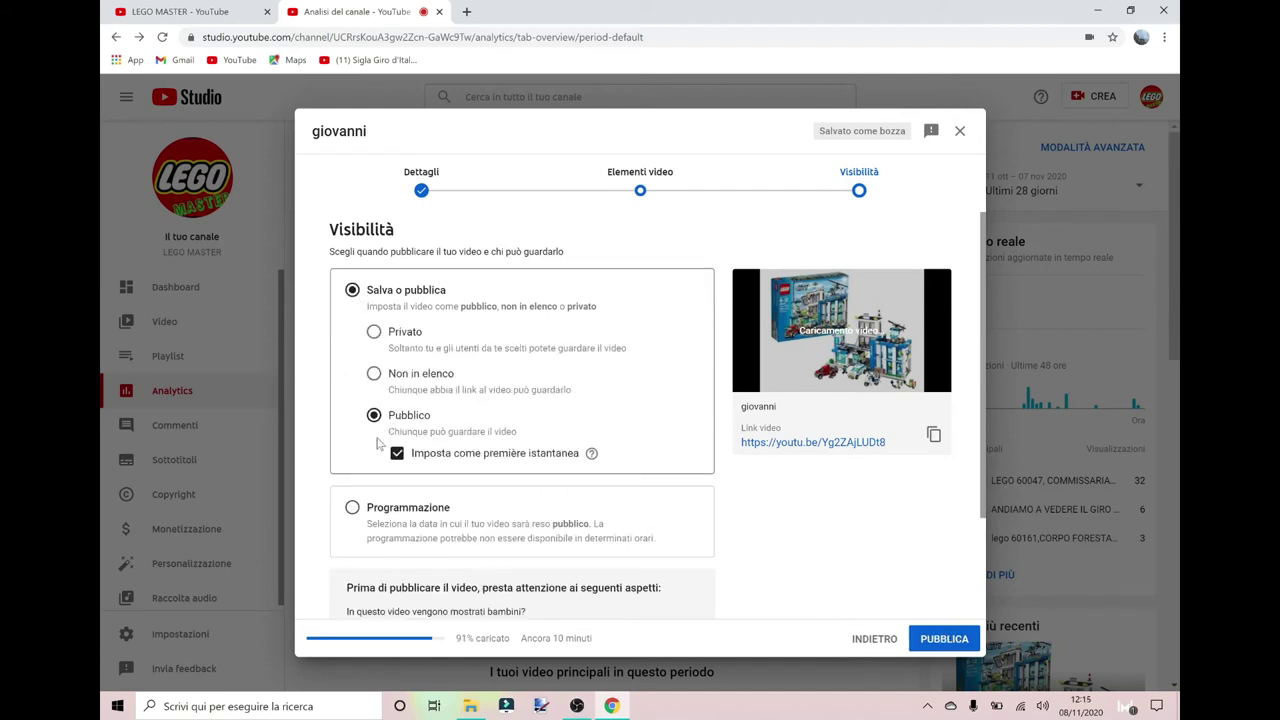
Step: Schedule the video's publication for 26 nov 2020 at 13:15
left_click(352, 507)
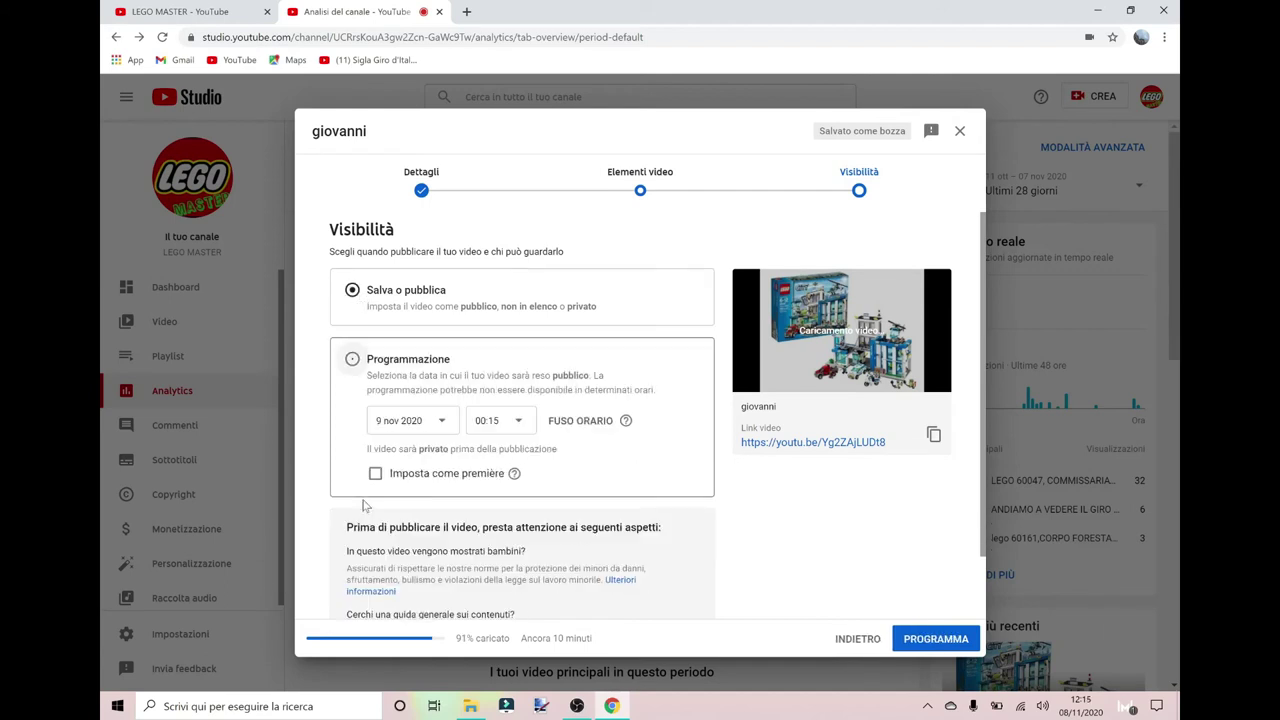
left_click(442, 419)
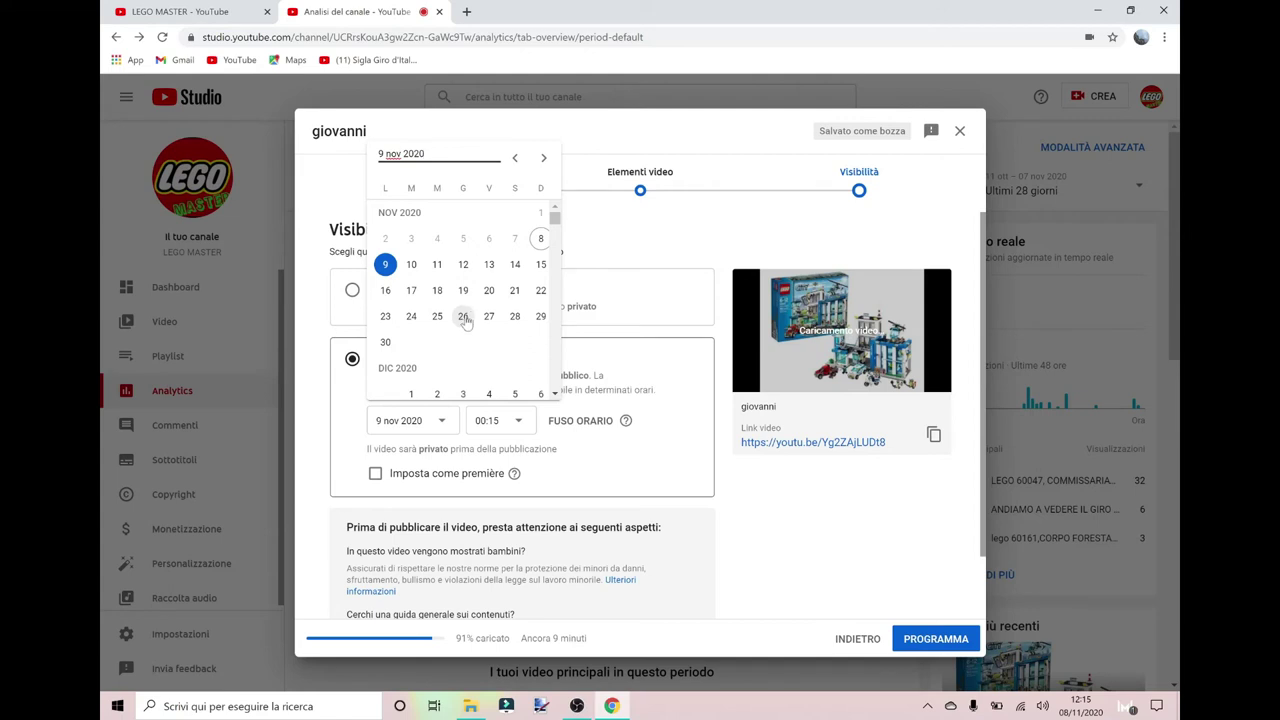
left_click(463, 318)
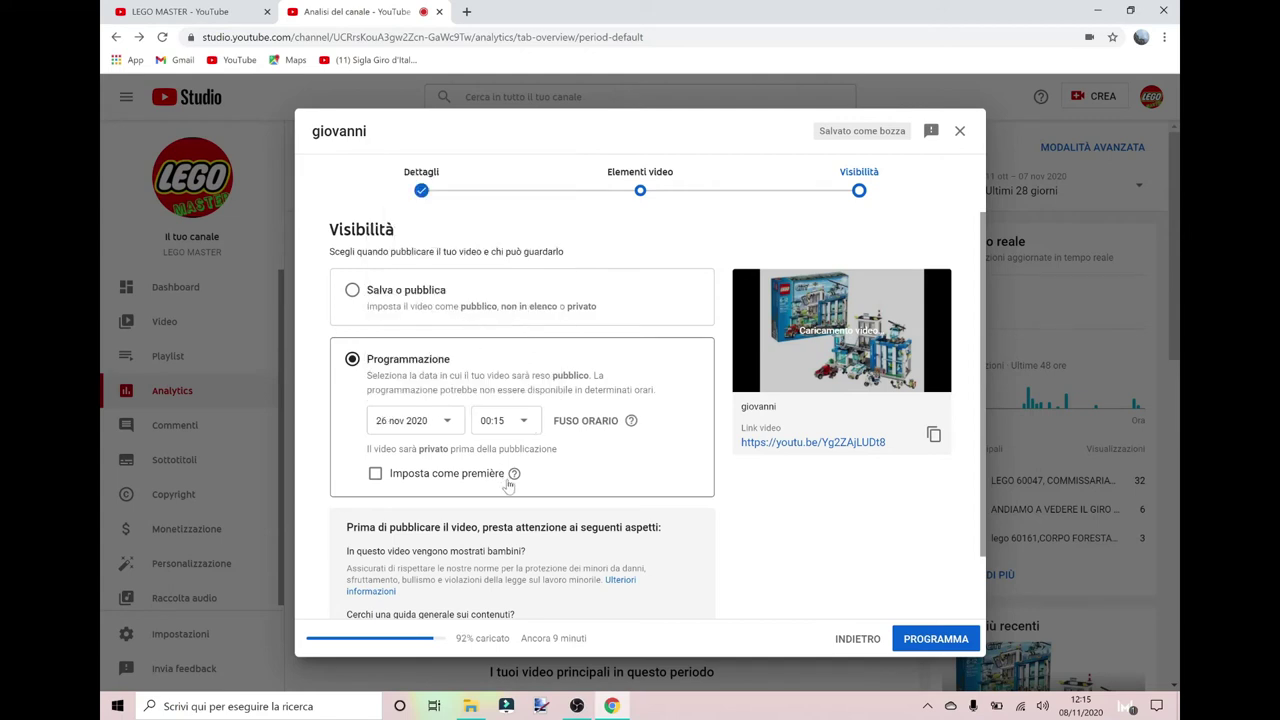
left_click(530, 421)
scroll(502, 338, "down", 5)
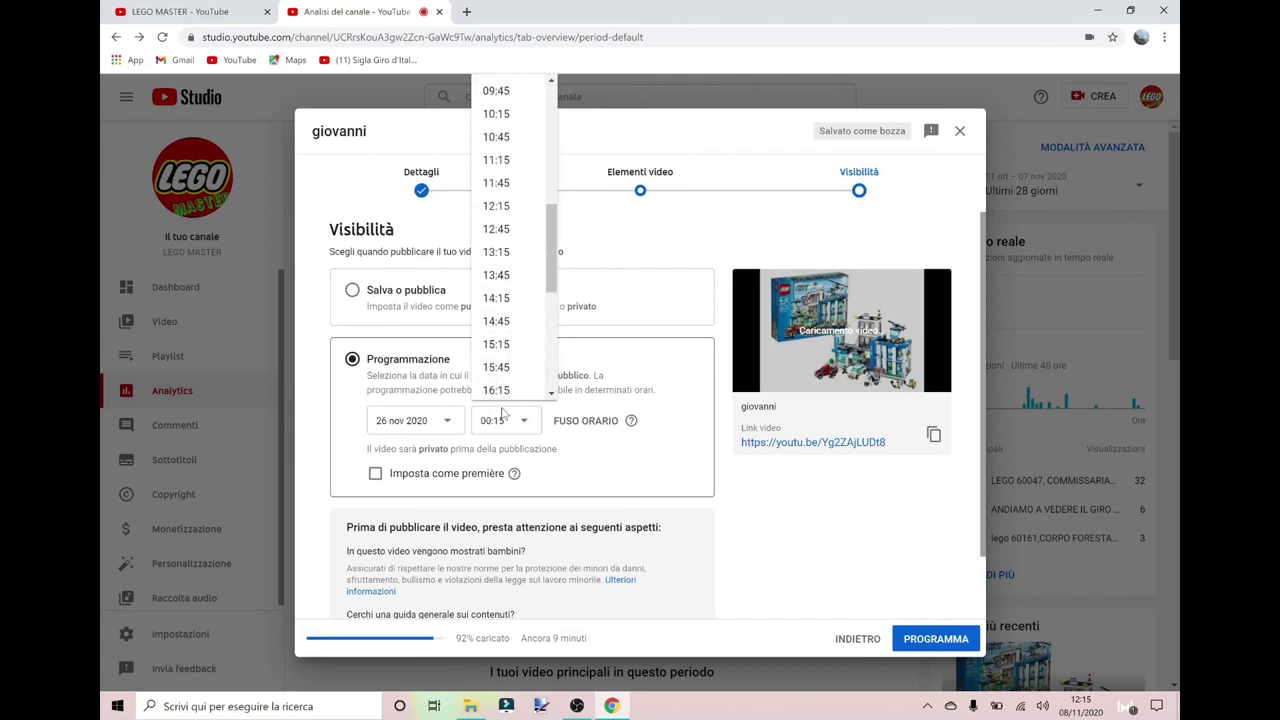
left_click(504, 258)
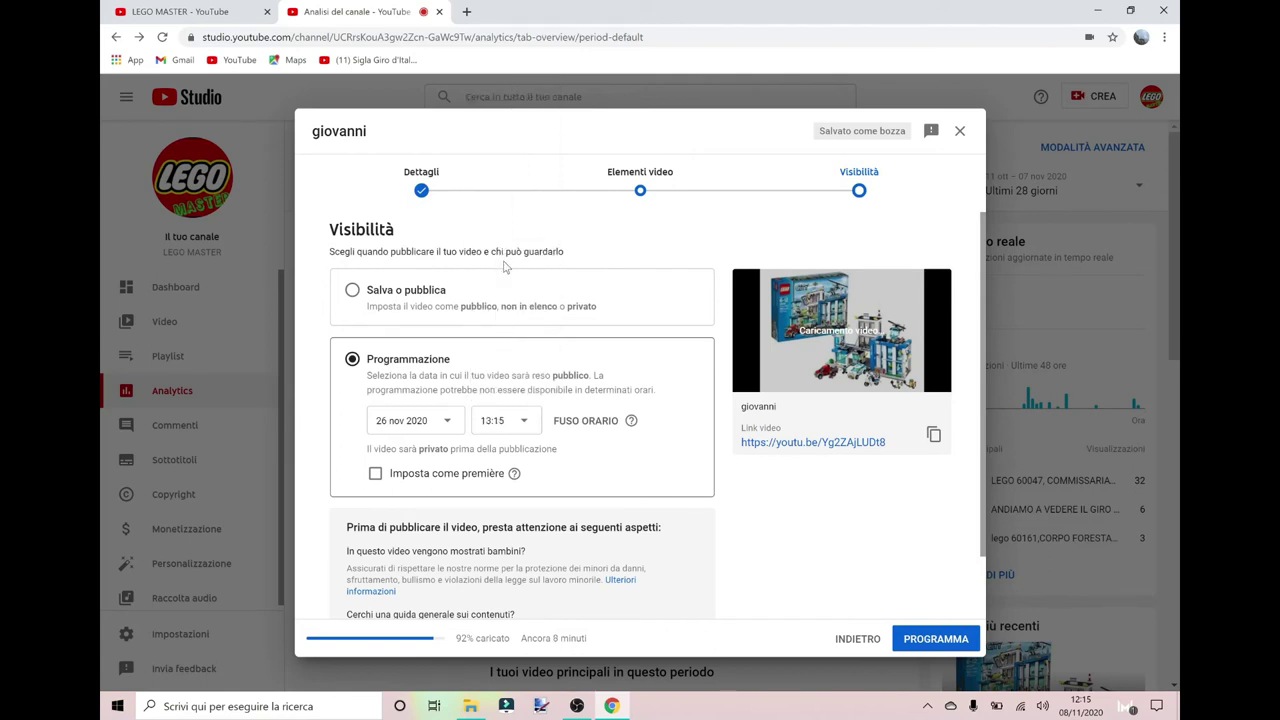
Step: Try the premiere option for the scheduled video, leave it unchecked, and review the pre-publication notes
left_click(376, 474)
left_click(375, 487)
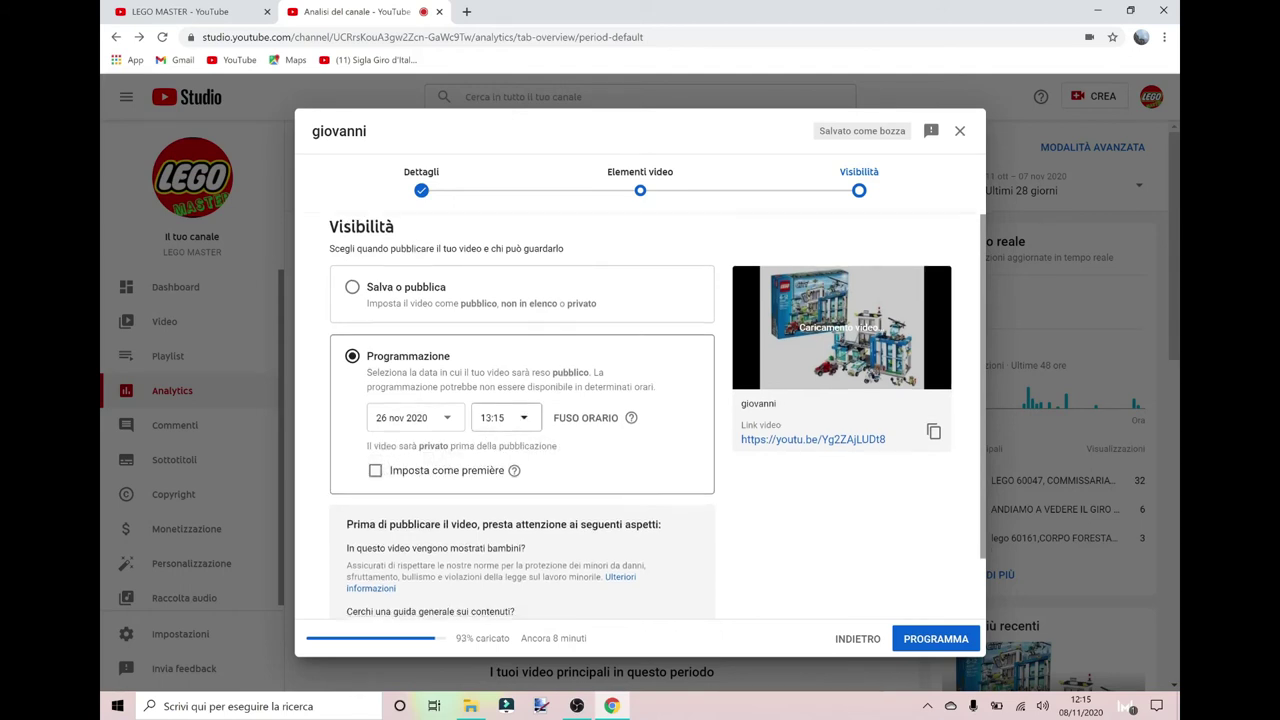
scroll(372, 498, "down", 1)
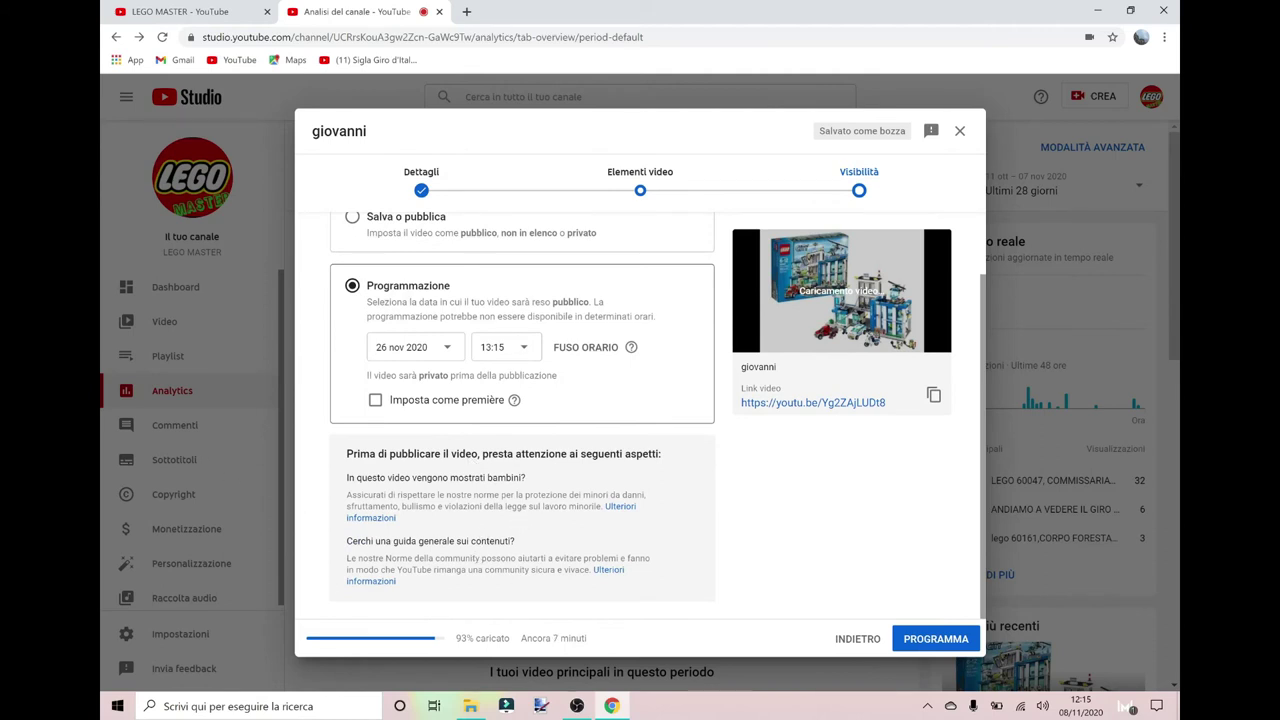
scroll(527, 396, "up", 2)
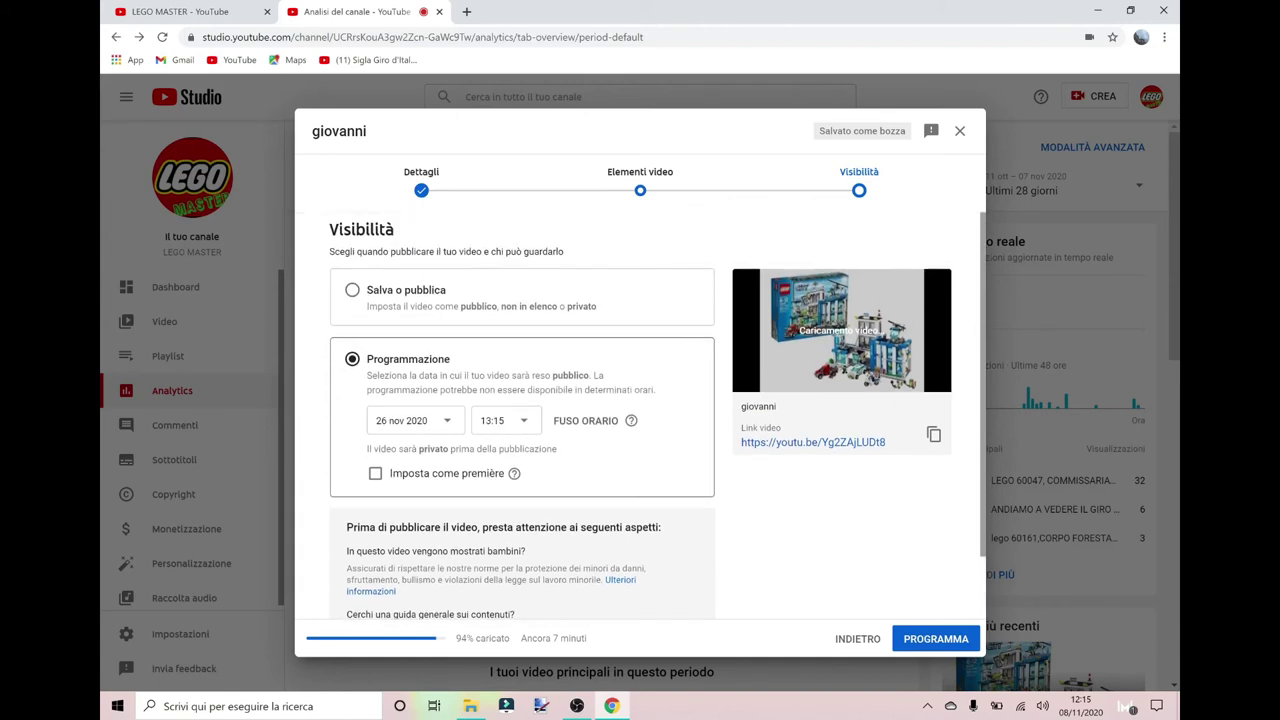
scroll(572, 400, "down", 1)
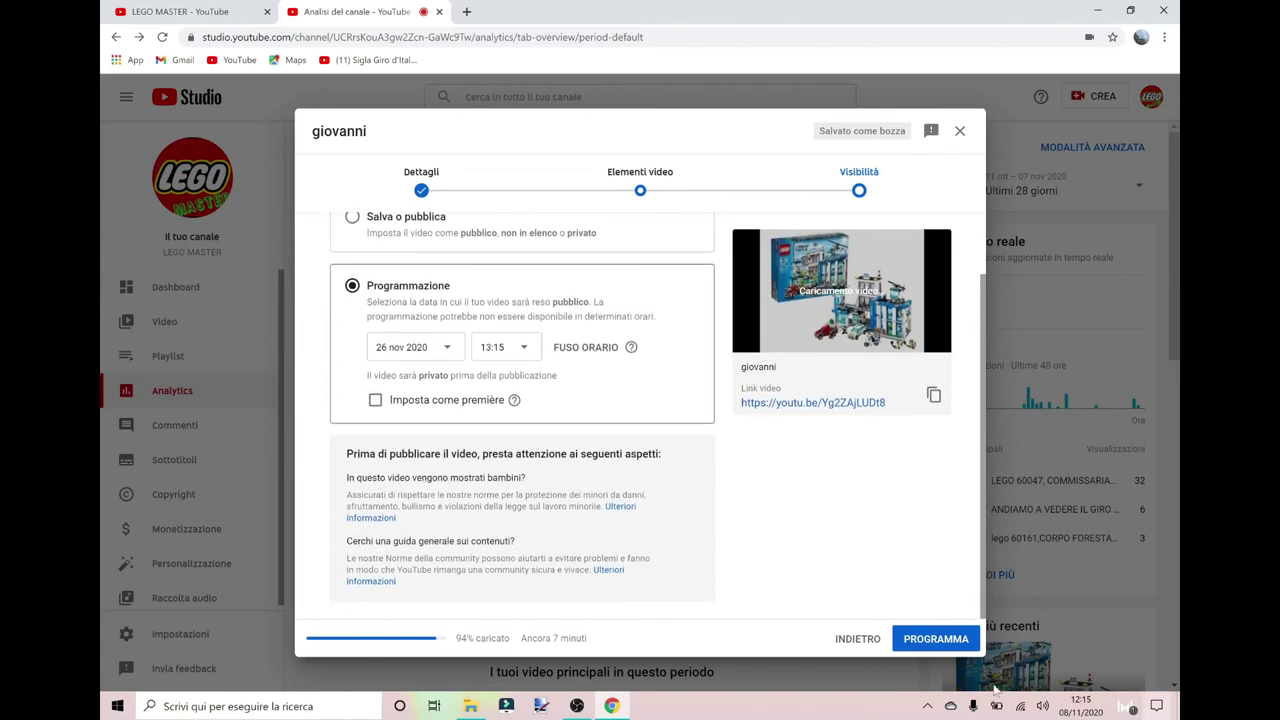
scroll(470, 395, "up", 1)
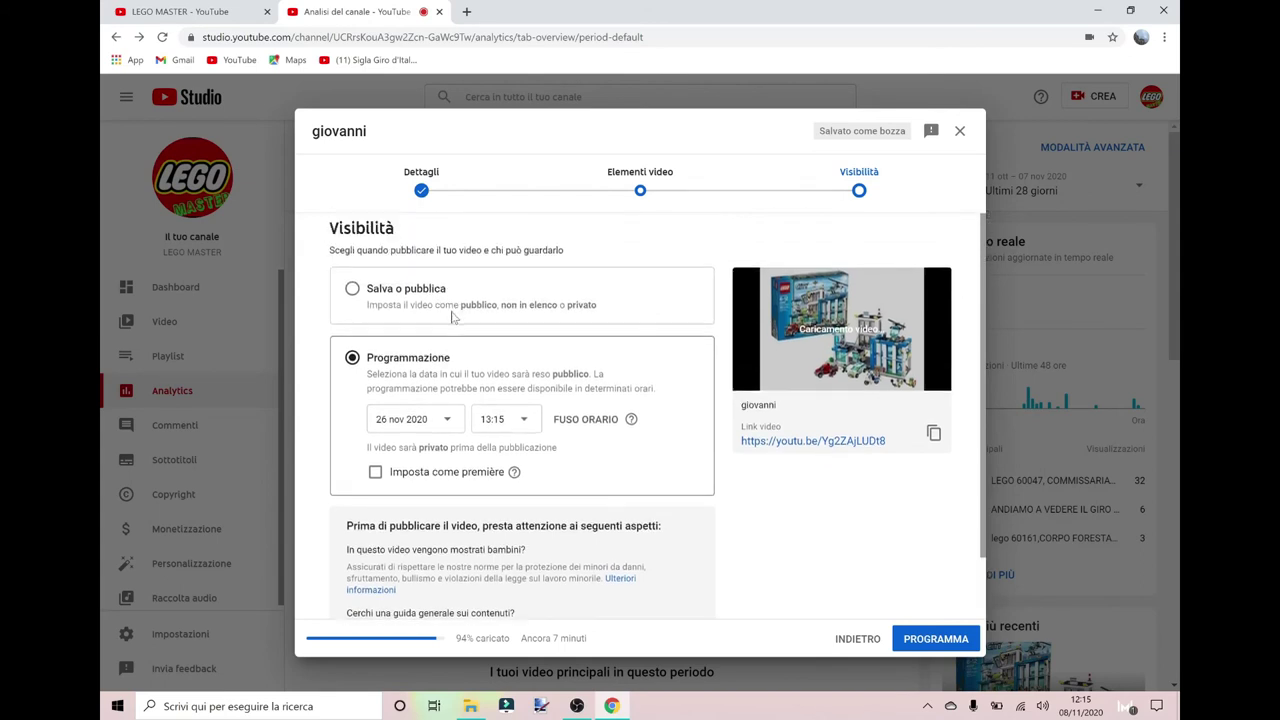
Step: Switch the visibility from scheduled to immediate publication as public and turn off the instant premiere option
scroll(535, 468, "down", 1)
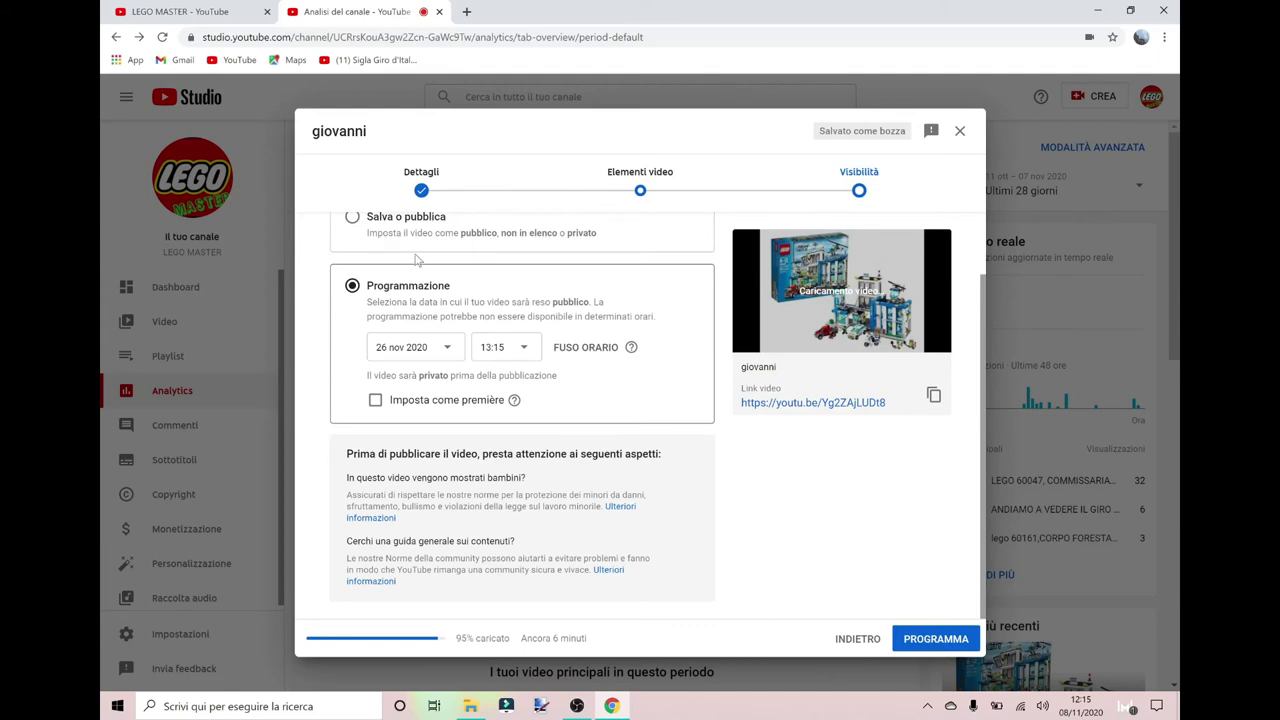
scroll(419, 262, "up", 1)
left_click(352, 288)
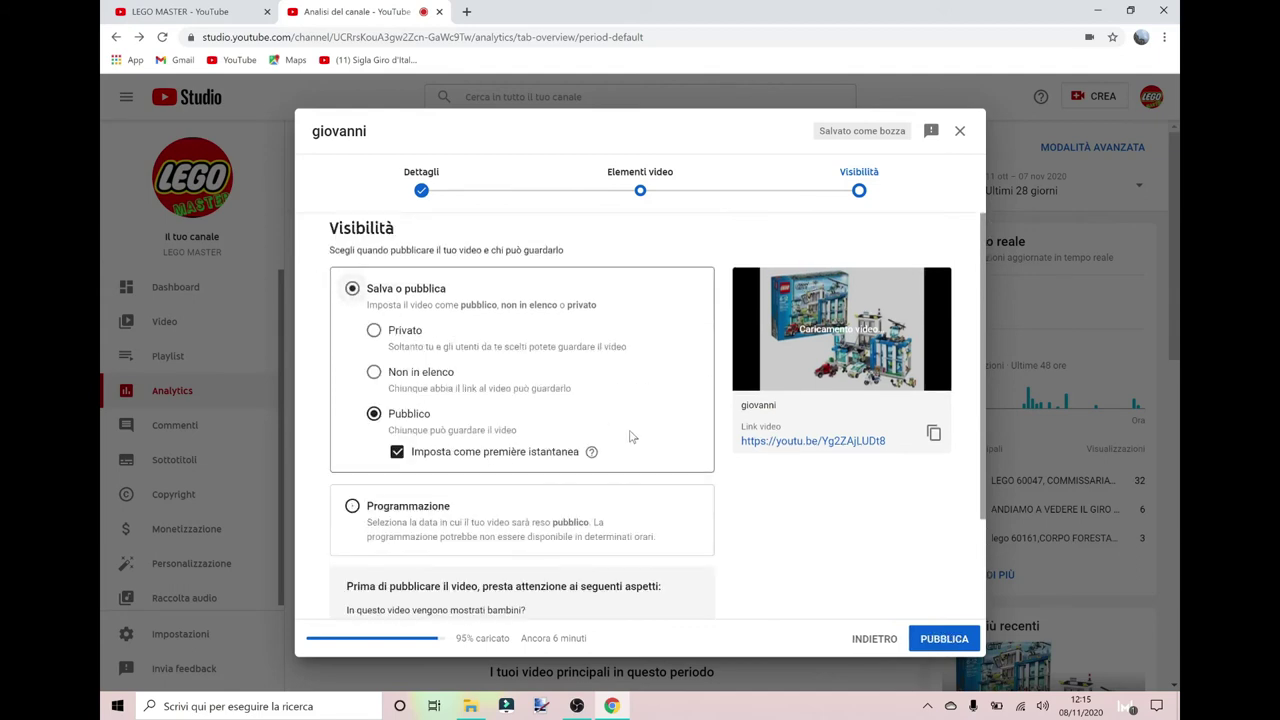
left_click(397, 452)
Step: Return to the video elements stage and add an end screen using the "1 video, 1 Iscriviti" template
left_click(614, 193)
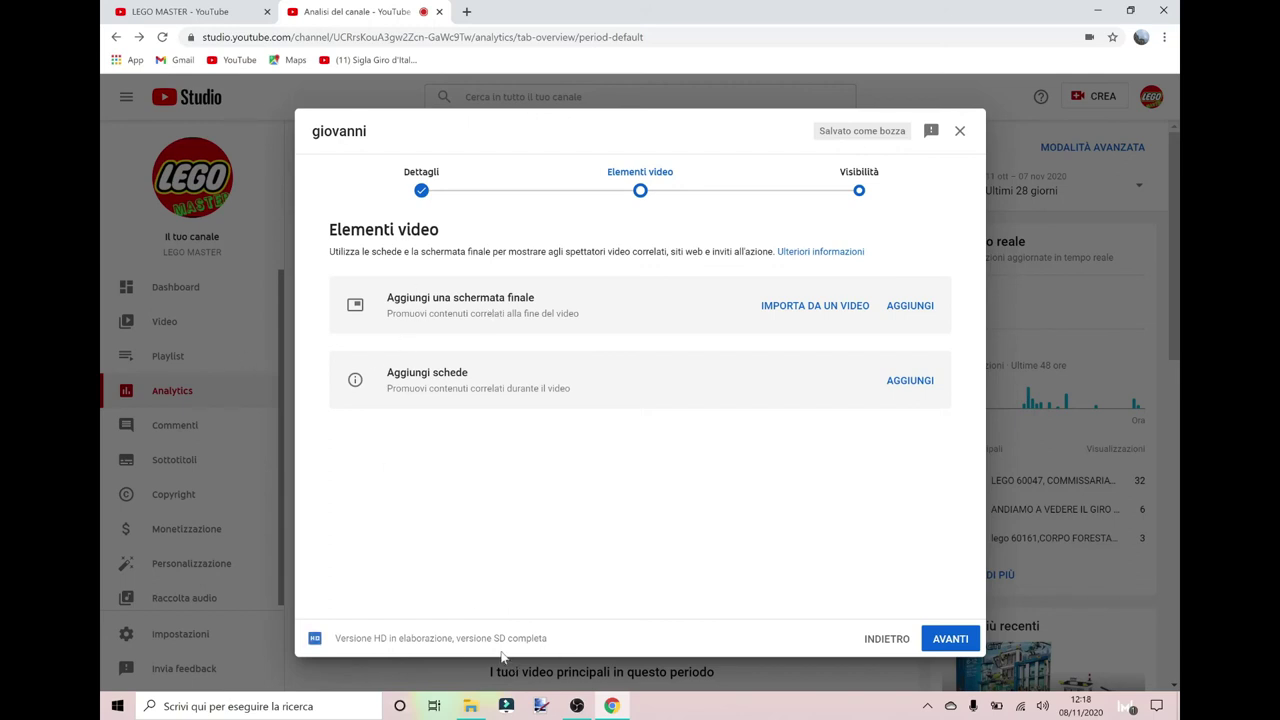
left_click(917, 312)
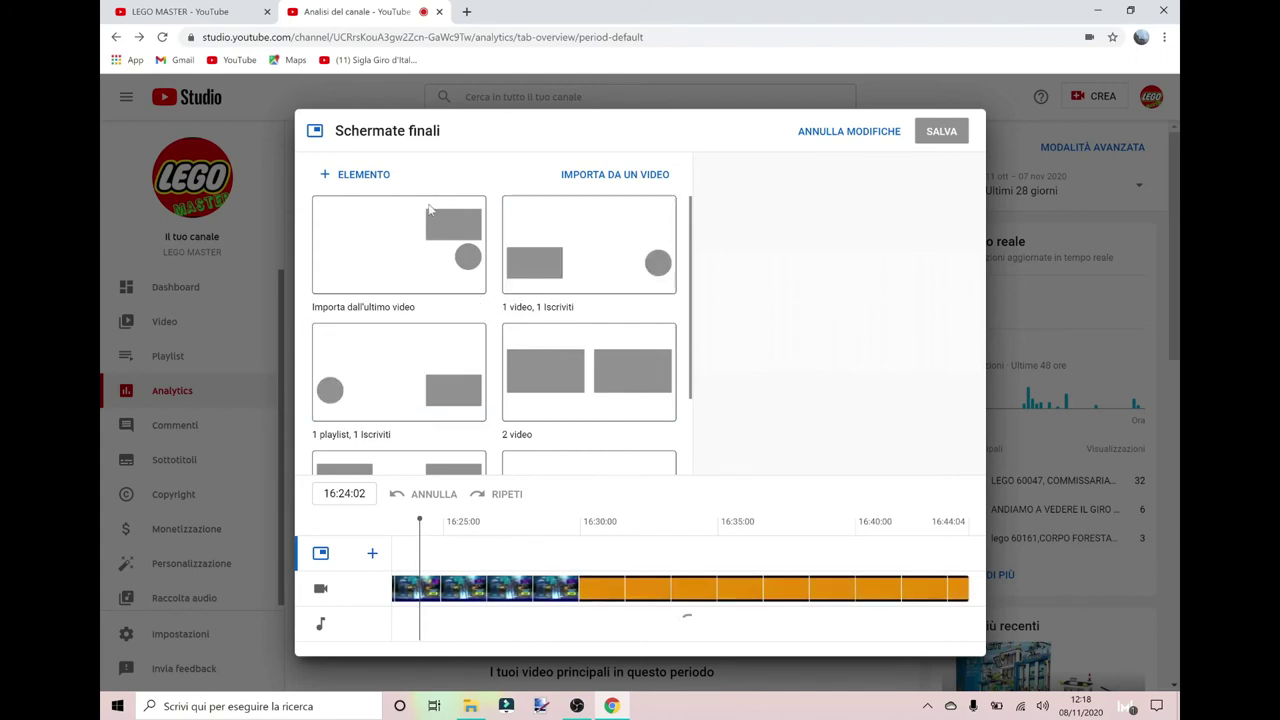
left_click(573, 262)
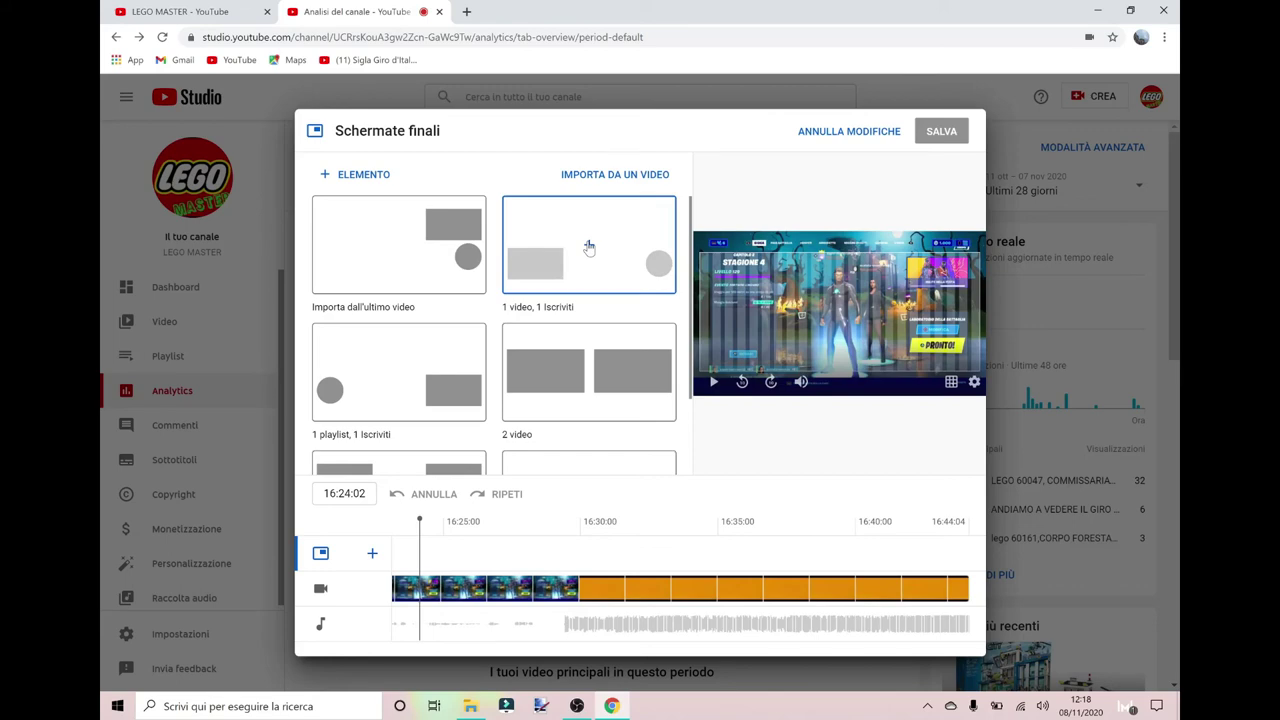
left_click(357, 200)
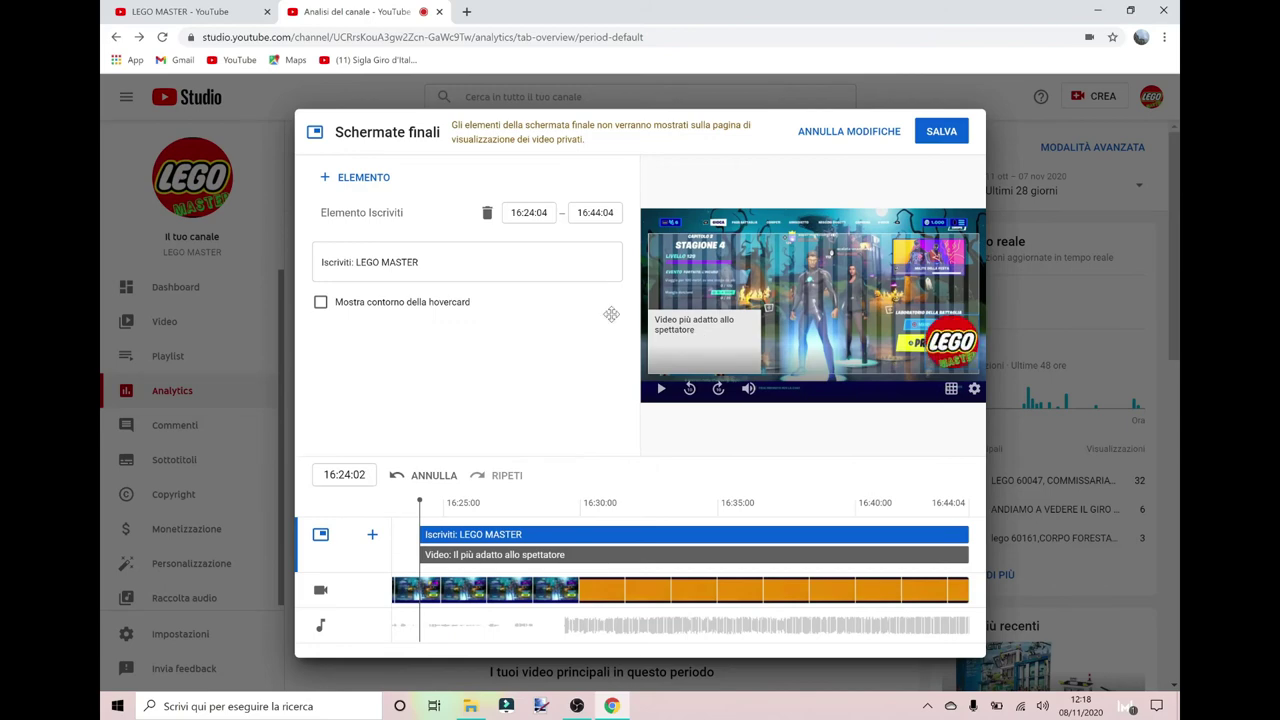
Step: Set the end screen's video element to the specific video "IL NUOVO OGGETTO MITICO BIGLIETTO D'ORO. FORTNITE ITA"
left_click(655, 325)
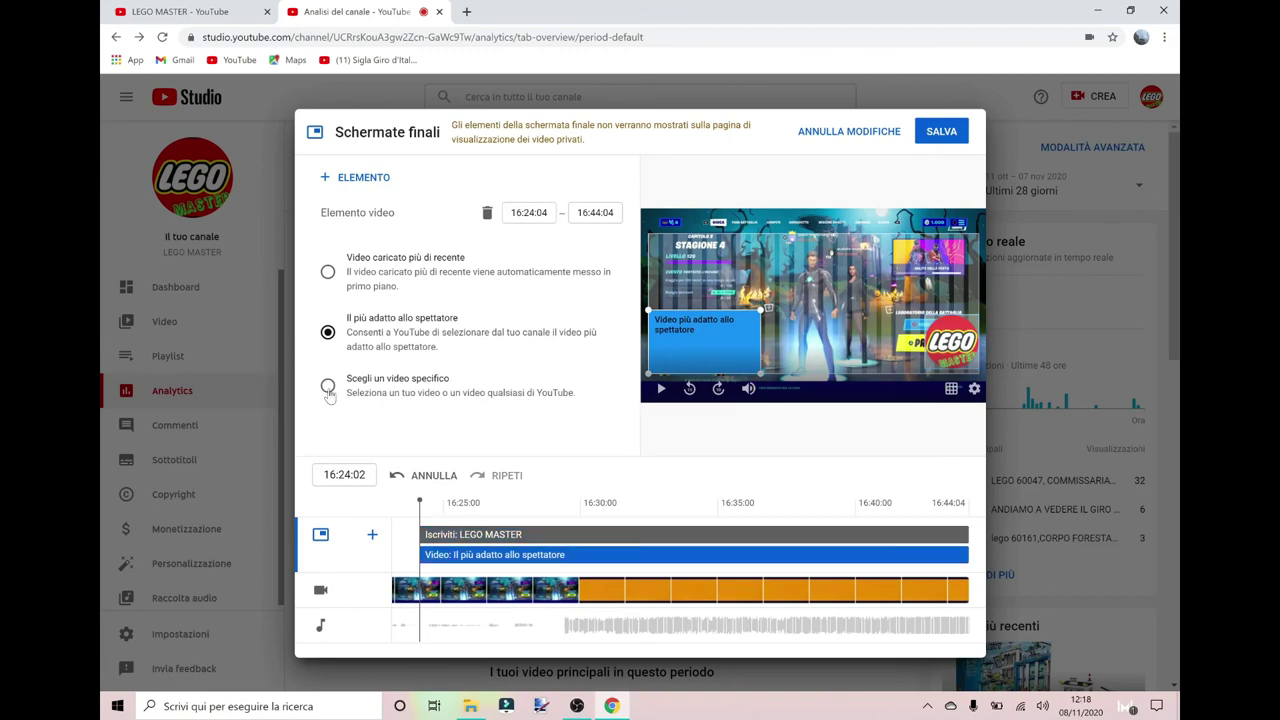
left_click(328, 387)
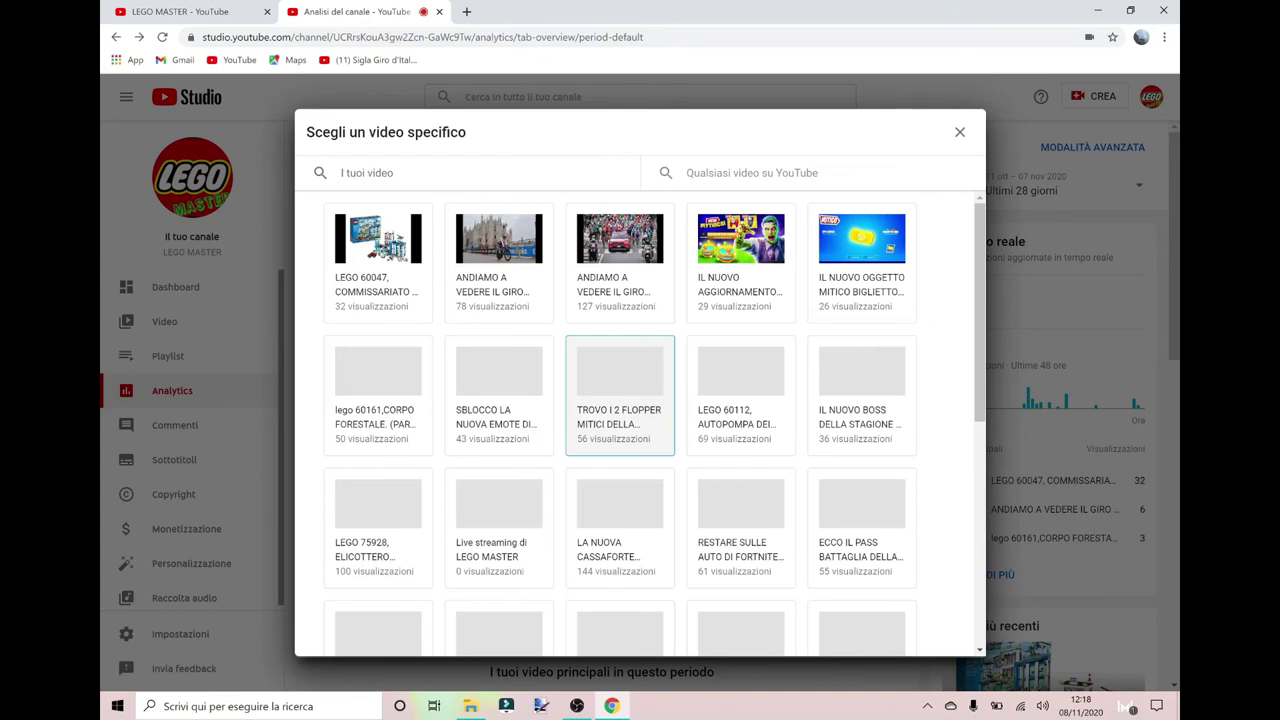
left_click(866, 258)
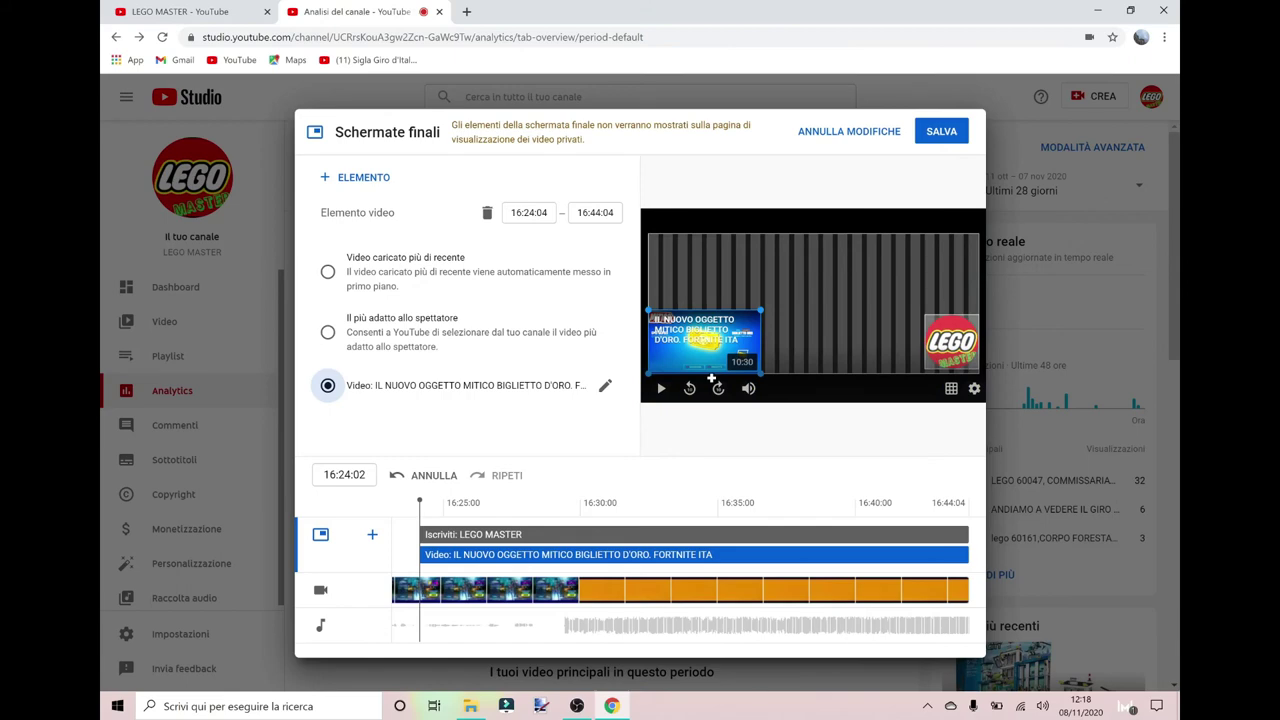
Step: Add a second video element to the end screen that features the most recently uploaded video
left_click(327, 179)
left_click(333, 177)
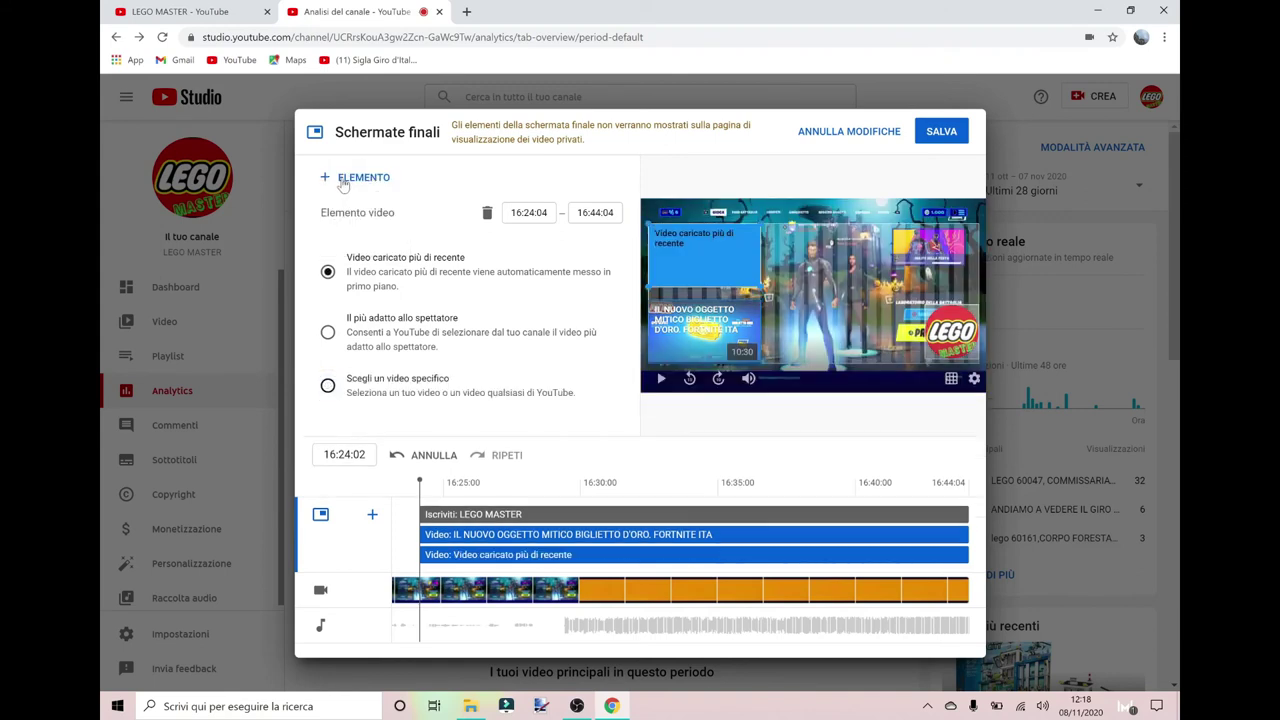